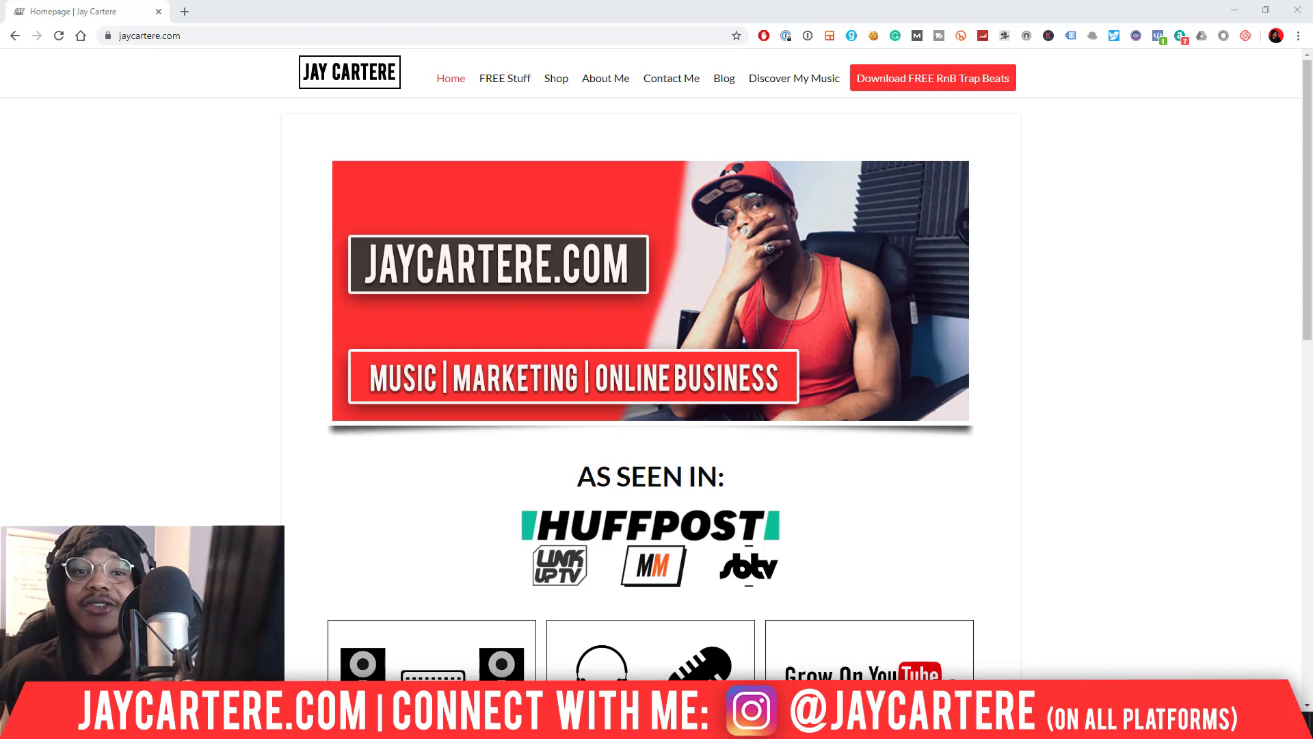
Step: Switch from the browser to FL Studio and record a vocal take from the start of the arrangement
{"action": "left_click", "coordinate": [1237, 9]}
{"action": "scroll", "coordinate": [657, 518], "scroll_direction": "down", "scroll_amount": 10}
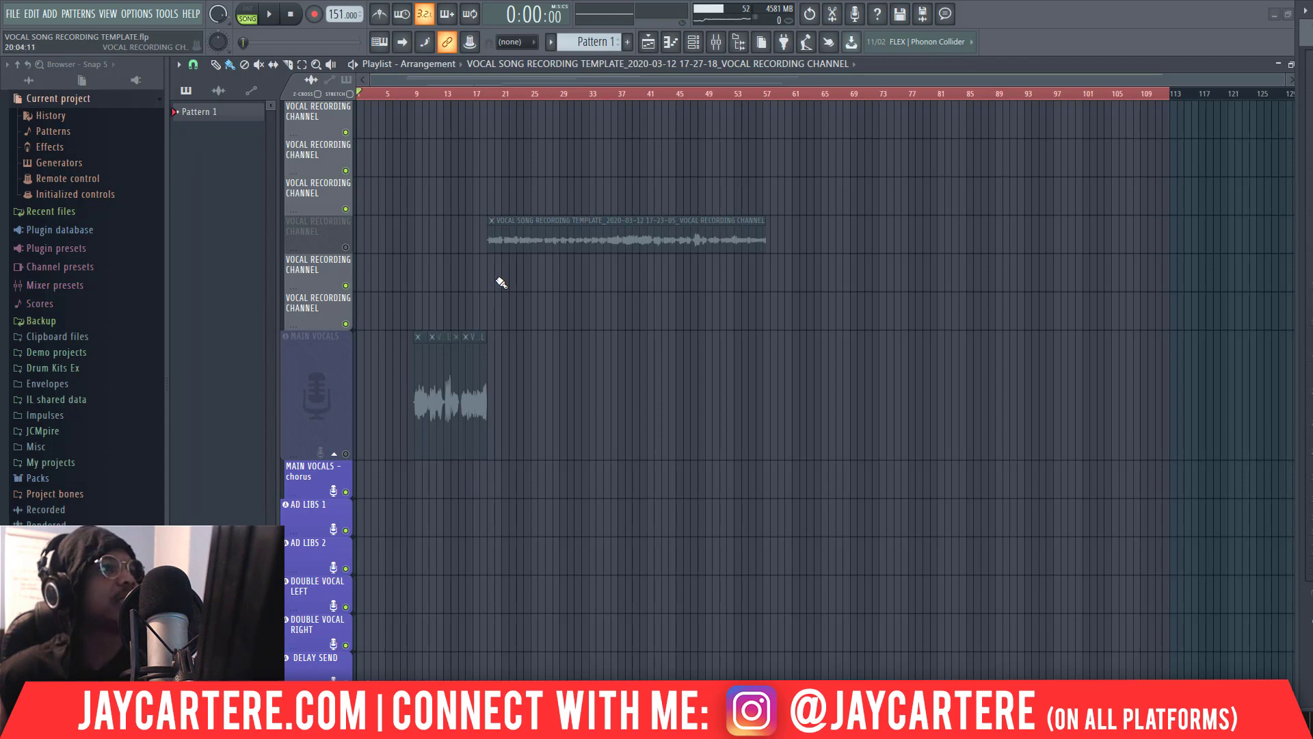
{"action": "key", "text": "r"}
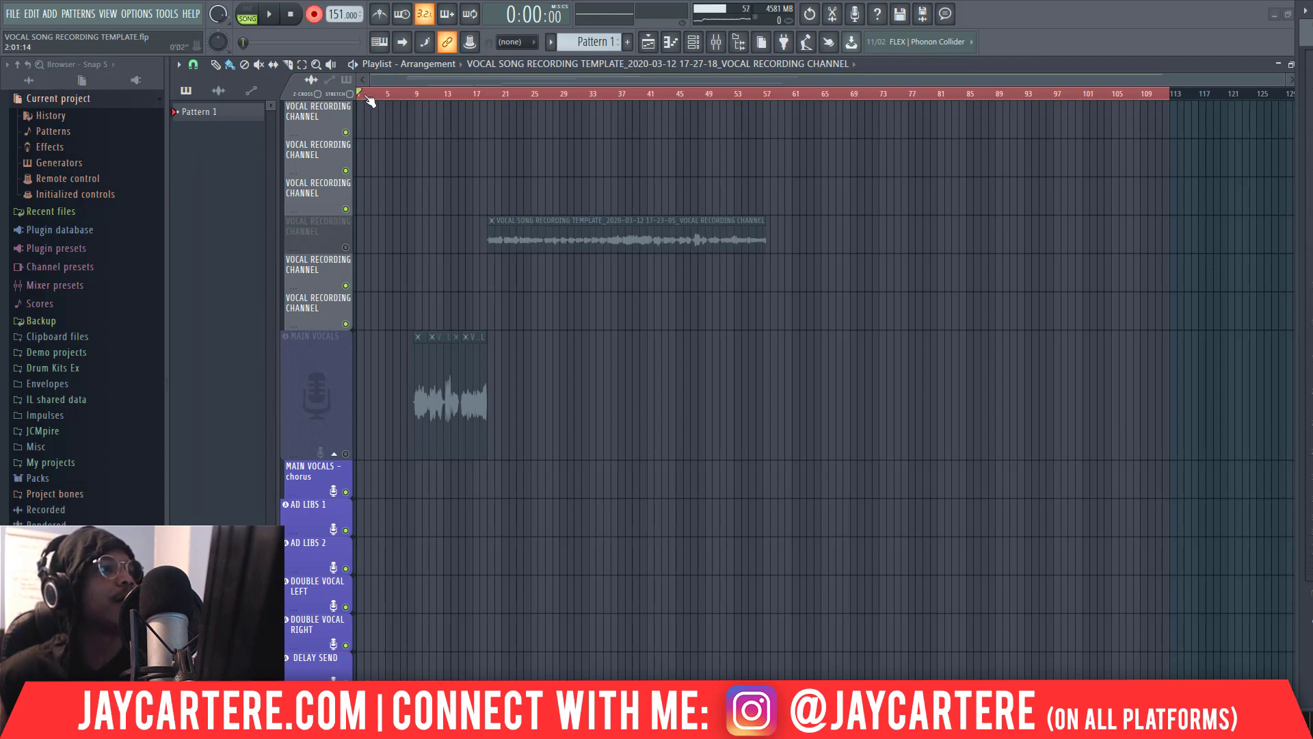
{"action": "key", "text": "space"}
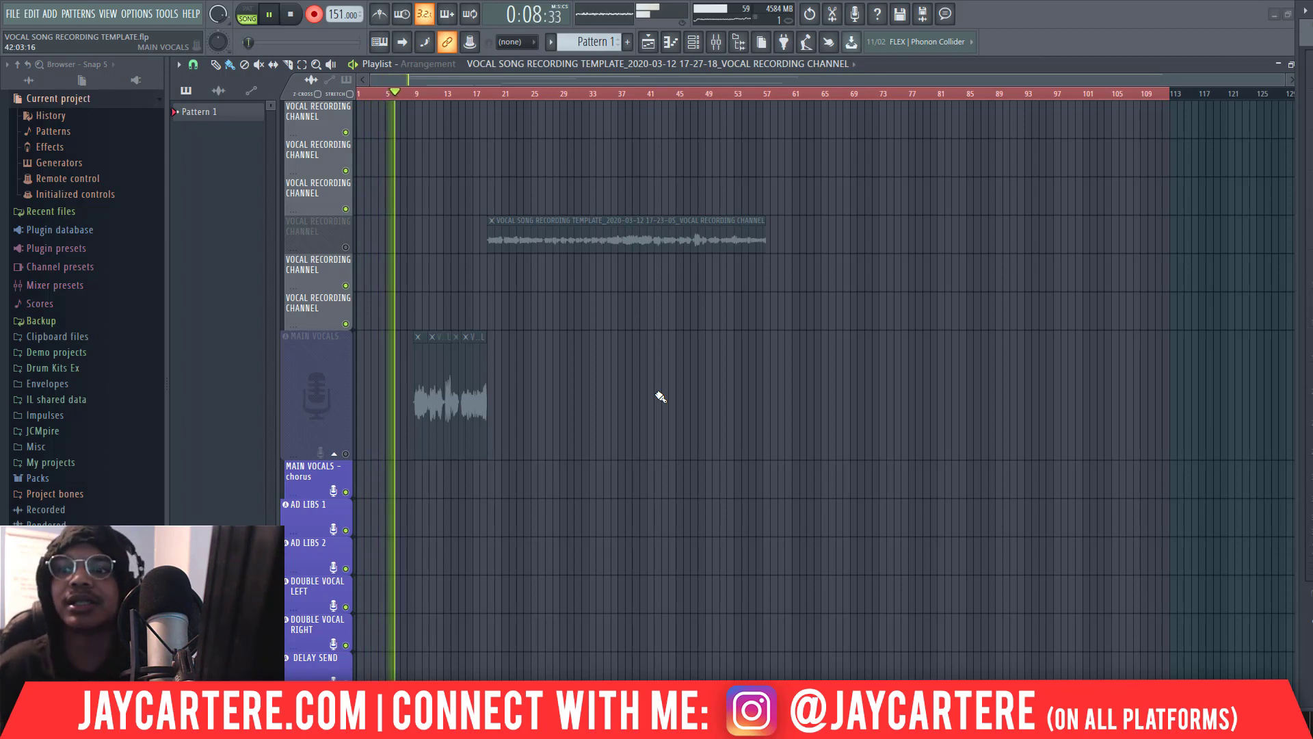
{"action": "scroll", "coordinate": [644, 460], "scroll_direction": "up", "scroll_amount": 3}
{"action": "scroll", "coordinate": [645, 460], "scroll_direction": "up", "scroll_amount": 2}
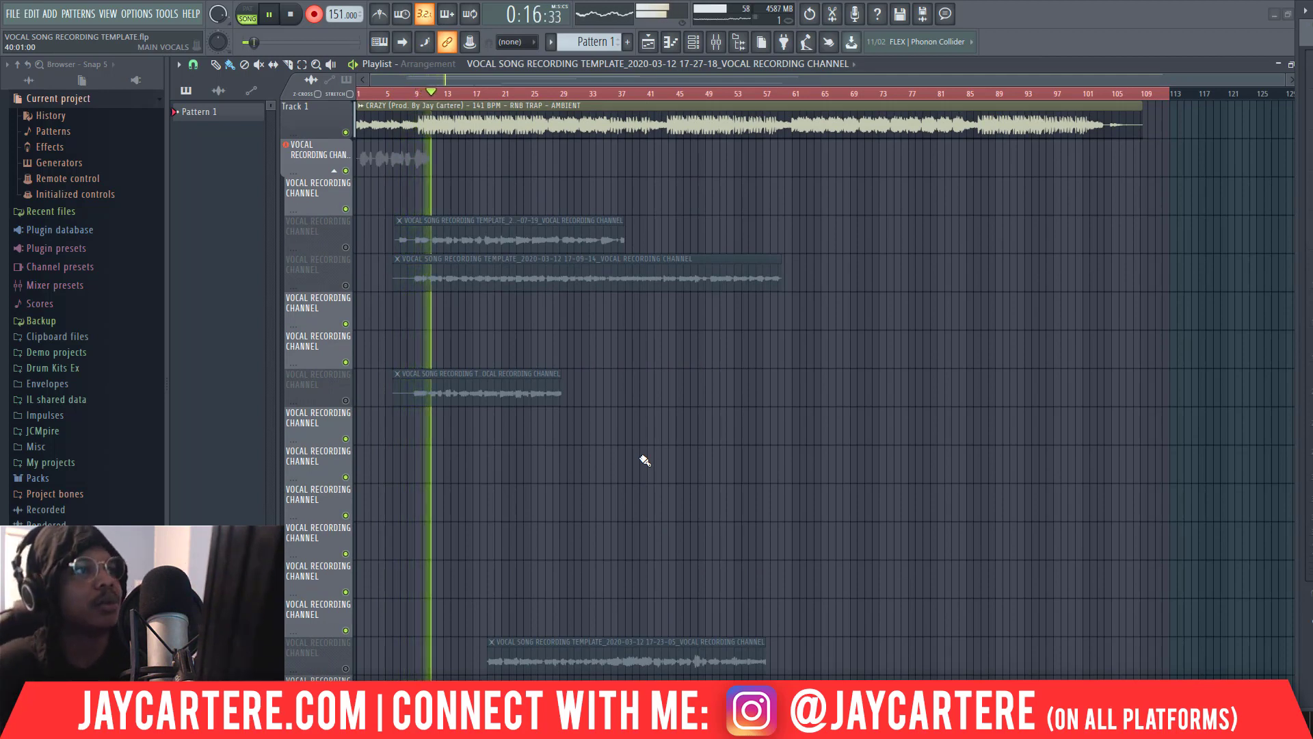
{"action": "key", "text": "space"}
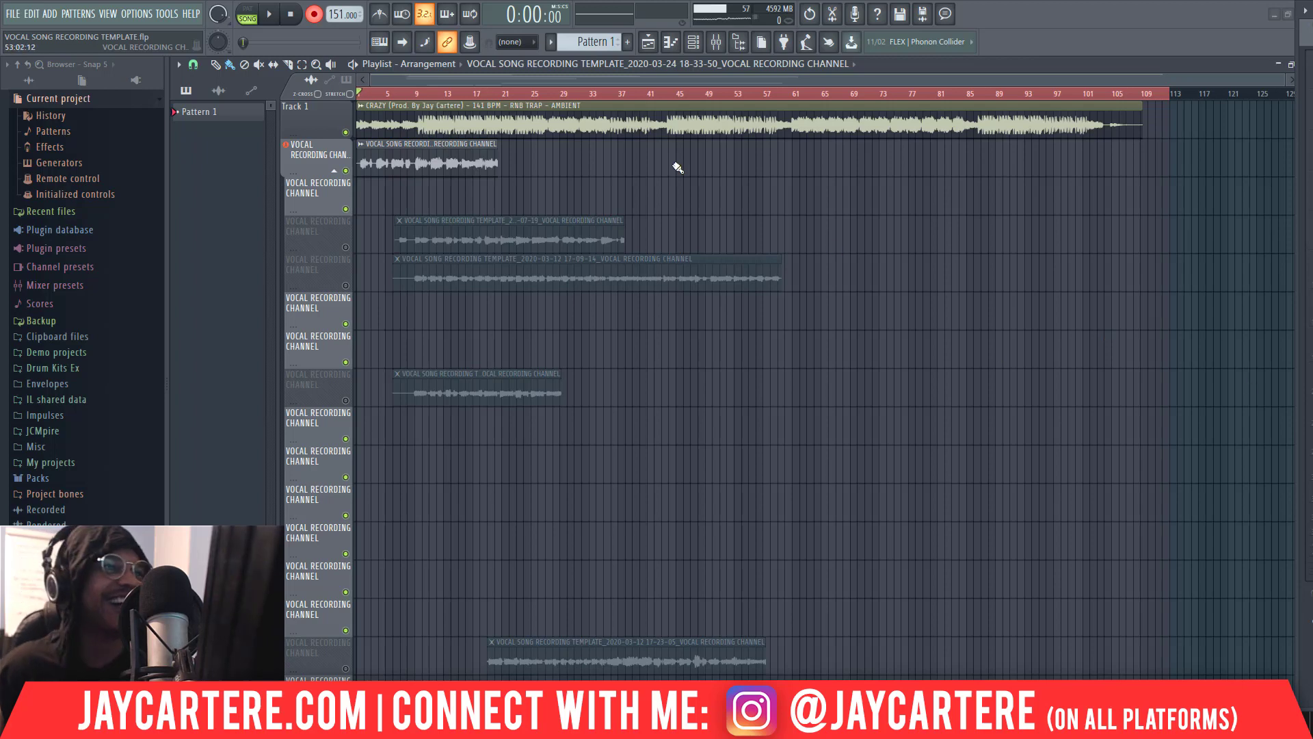
Step: Delete the old vocal clips from the MAIN VOCALS playlist track and unmute that track
{"action": "left_click_drag", "start_coordinate": [574, 169], "coordinate": [424, 181]}
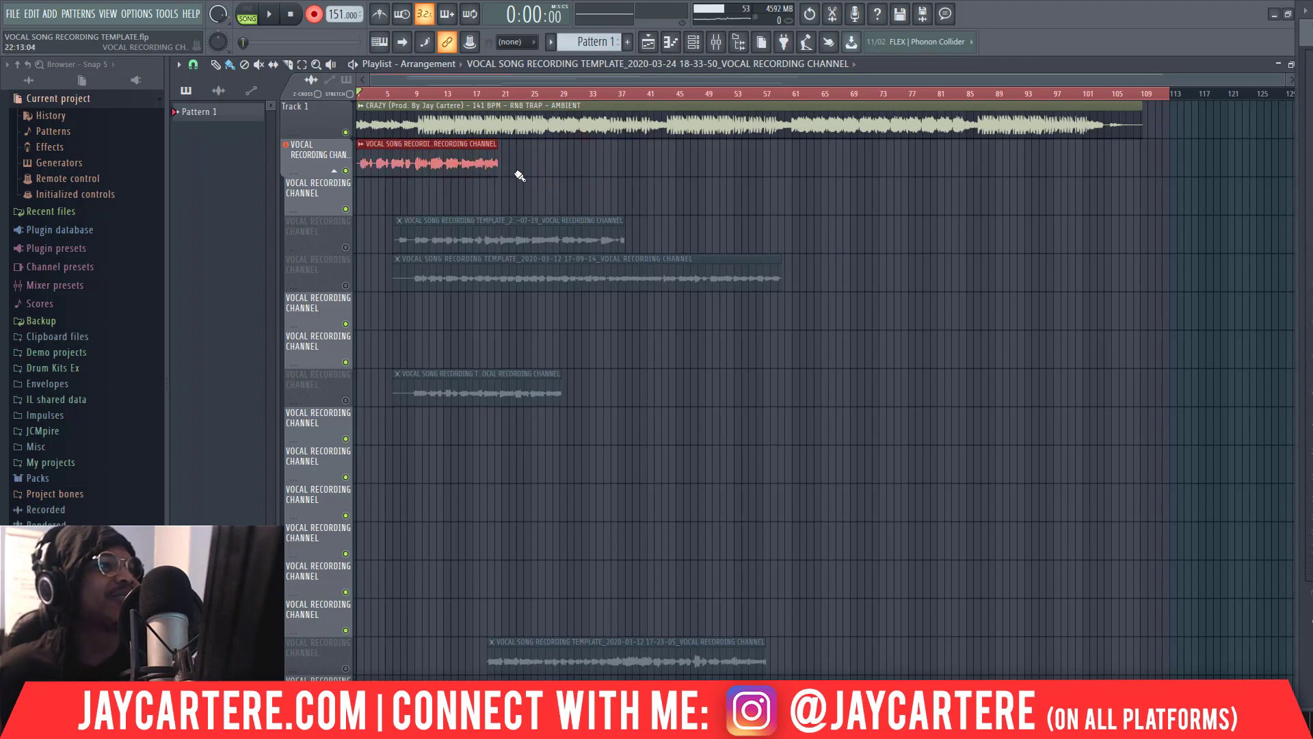
{"action": "scroll", "coordinate": [547, 239], "scroll_direction": "down", "scroll_amount": 6}
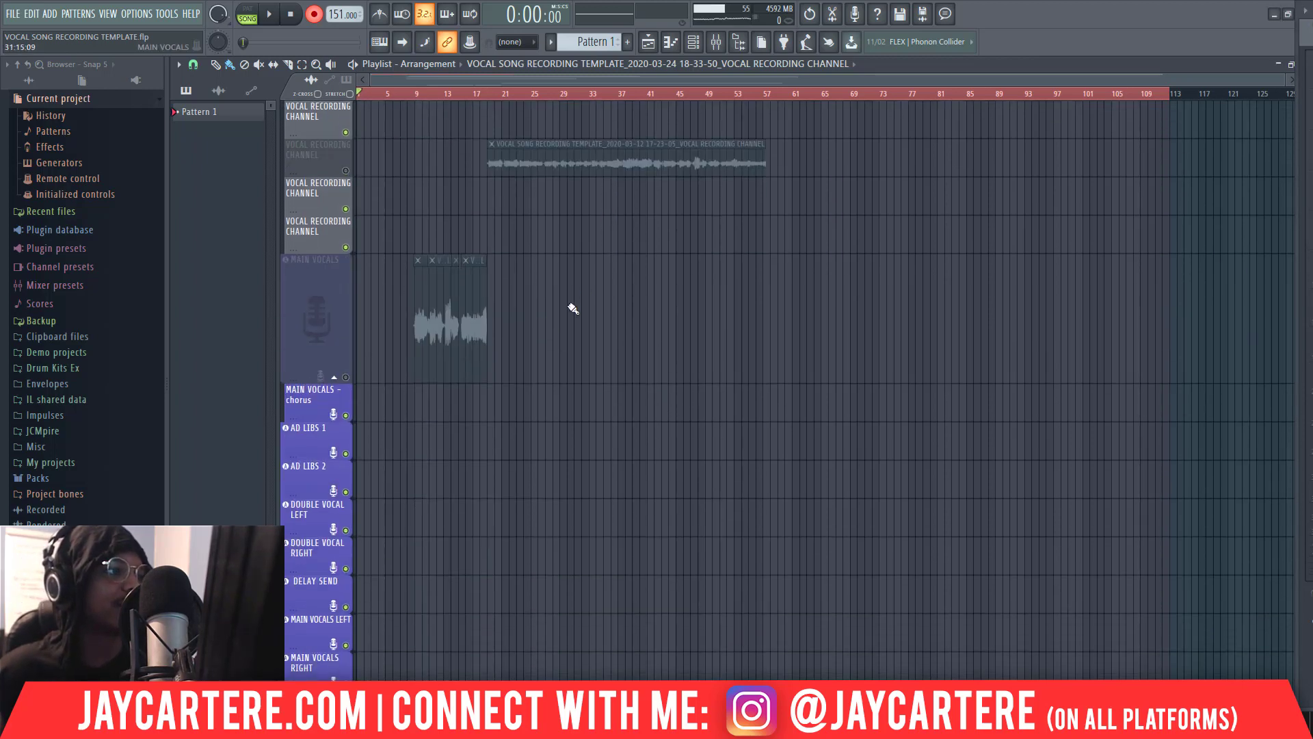
{"action": "left_click", "coordinate": [461, 312]}
{"action": "left_click", "coordinate": [589, 314]}
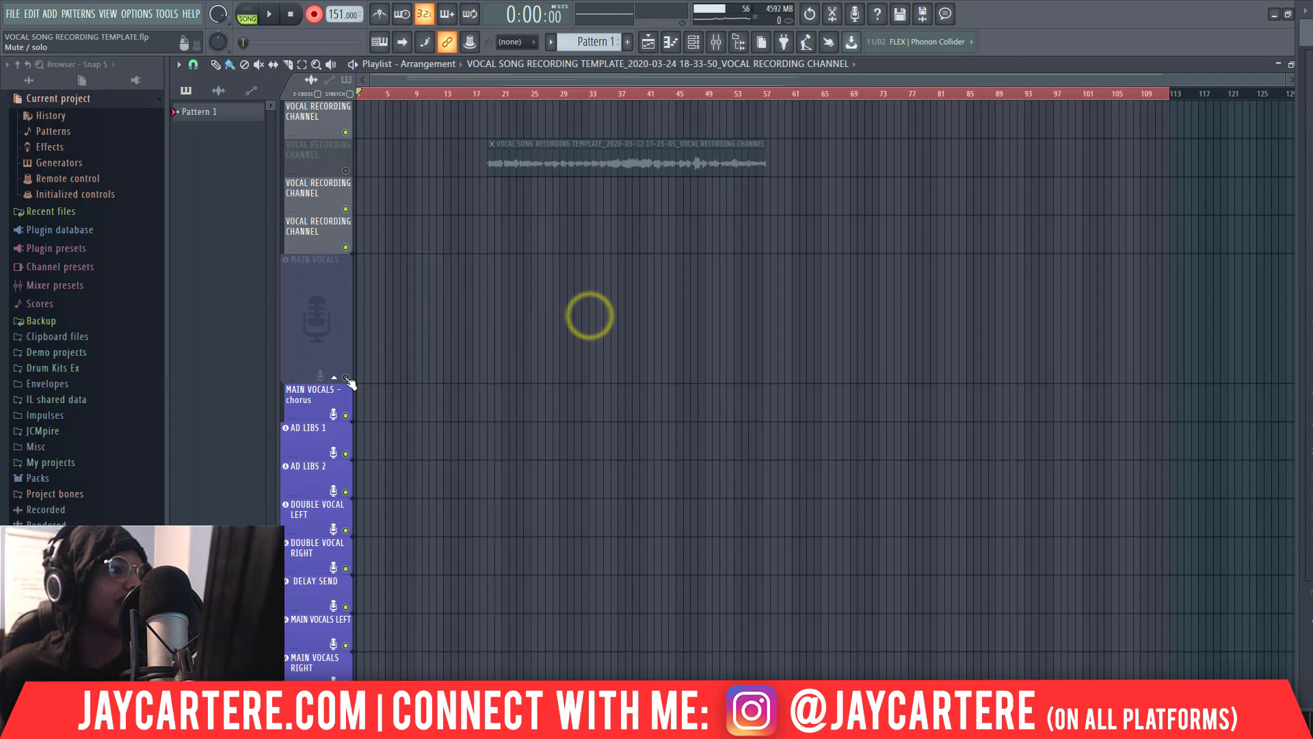
{"action": "left_click", "coordinate": [345, 376]}
{"action": "scroll", "coordinate": [615, 301], "scroll_direction": "down", "scroll_amount": 2}
{"action": "scroll", "coordinate": [627, 301], "scroll_direction": "up", "scroll_amount": 5}
{"action": "scroll", "coordinate": [641, 295], "scroll_direction": "up", "scroll_amount": 5}
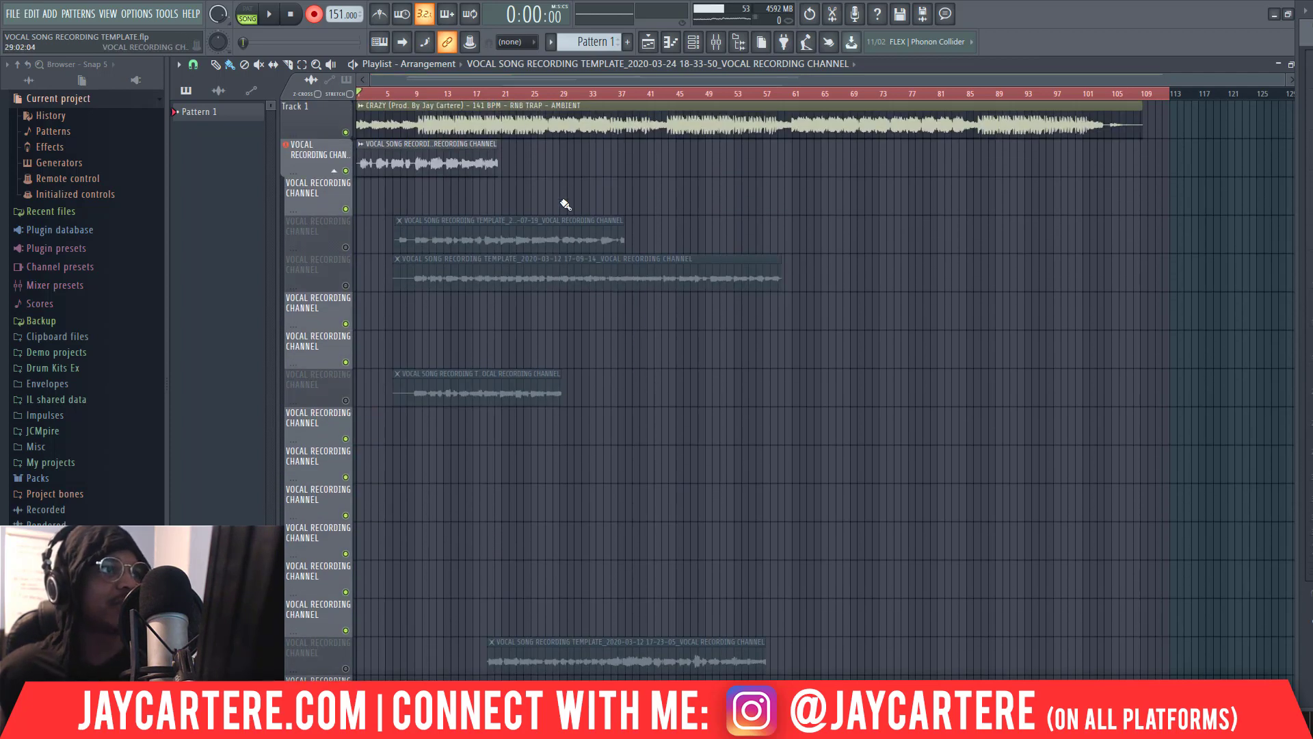
Step: Move the newly recorded vocal clip from the VOCAL RECORDING CHANNEL track down to the start of the MAIN VOCALS track
{"action": "left_click_drag", "start_coordinate": [566, 205], "coordinate": [456, 159]}
{"action": "key", "text": "shift+Down"}
{"action": "key", "text": "shift+Down"}
{"action": "key", "text": "shift+Down"}
{"action": "key", "text": "shift+Down"}
{"action": "key", "text": "shift+Down"}
{"action": "key", "text": "shift+Down"}
{"action": "key", "text": "shift+Down"}
{"action": "key", "text": "shift+Down"}
{"action": "key", "text": "shift+Down"}
{"action": "key", "text": "shift+Down"}
{"action": "key", "text": "shift+Down"}
{"action": "key", "text": "shift+Down"}
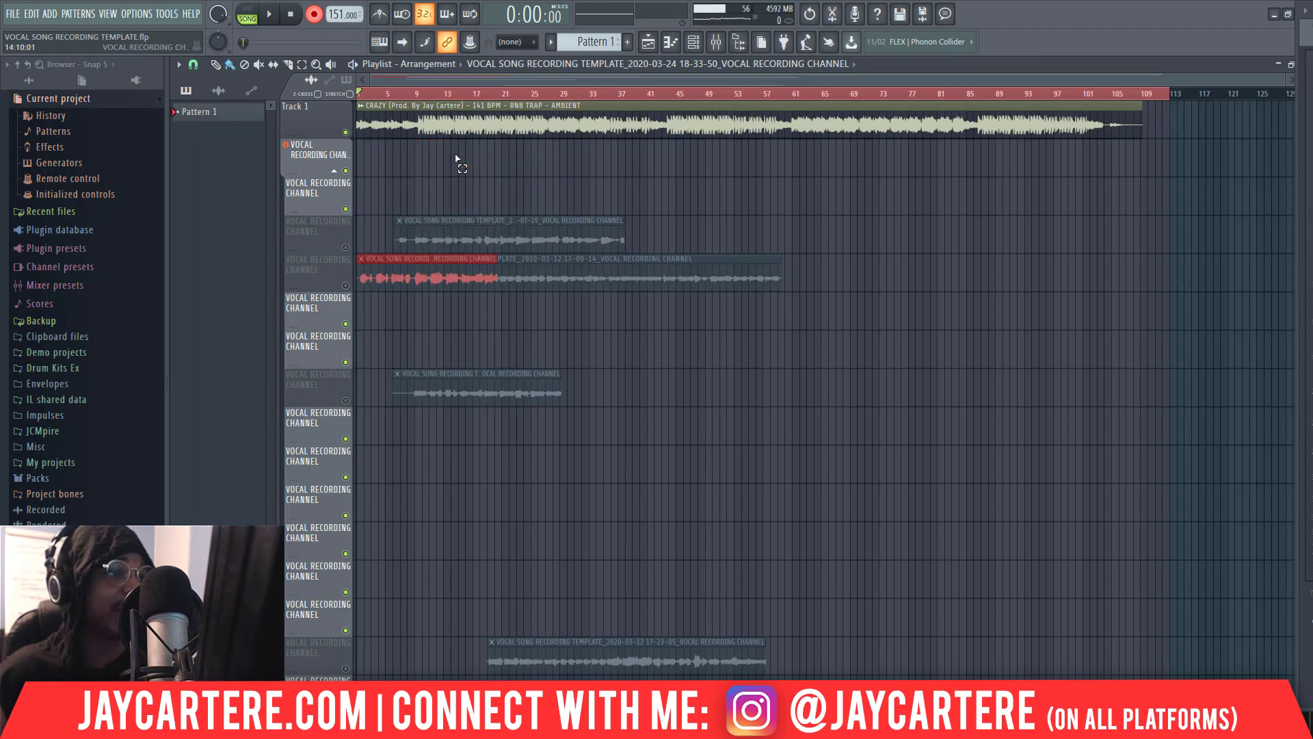
{"action": "key", "text": "shift+Down"}
{"action": "key", "text": "shift+Down"}
{"action": "key", "text": "shift+Down"}
{"action": "key", "text": "shift+Down"}
{"action": "scroll", "coordinate": [456, 158], "scroll_direction": "down", "scroll_amount": 3}
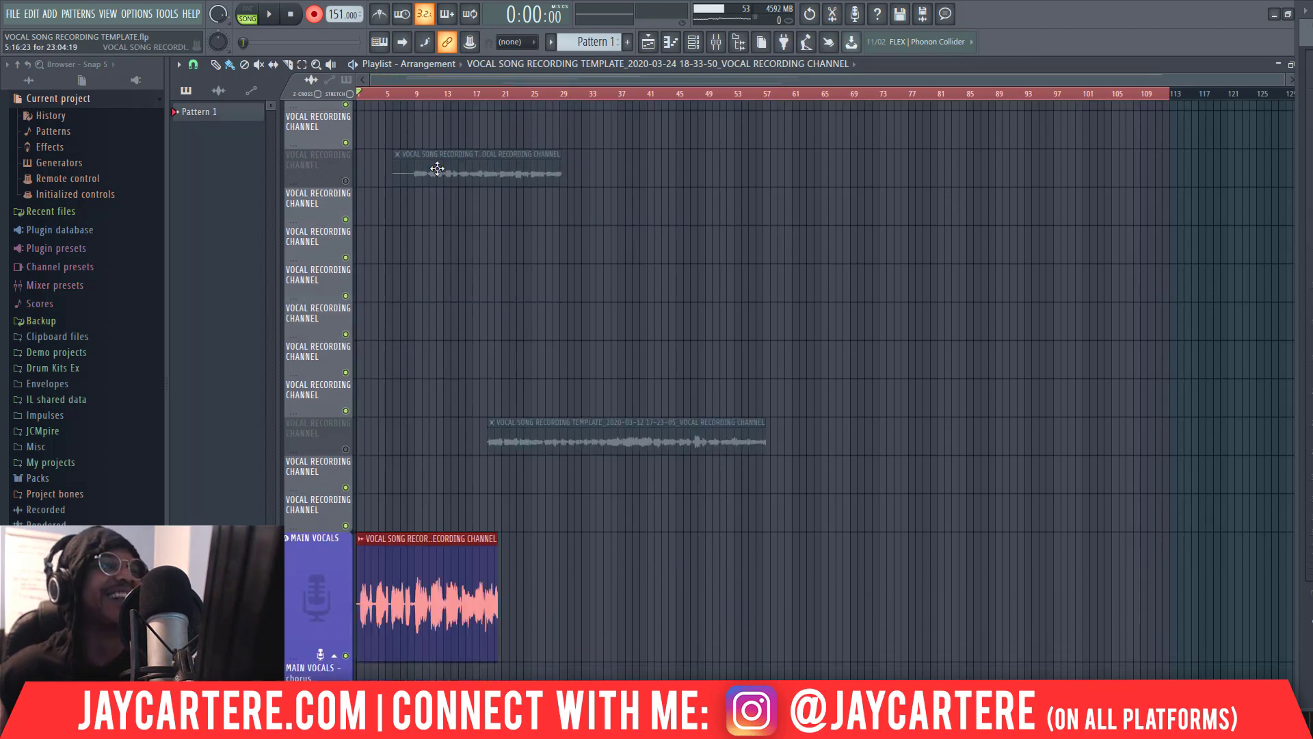
{"action": "scroll", "coordinate": [513, 284], "scroll_direction": "down", "scroll_amount": 5}
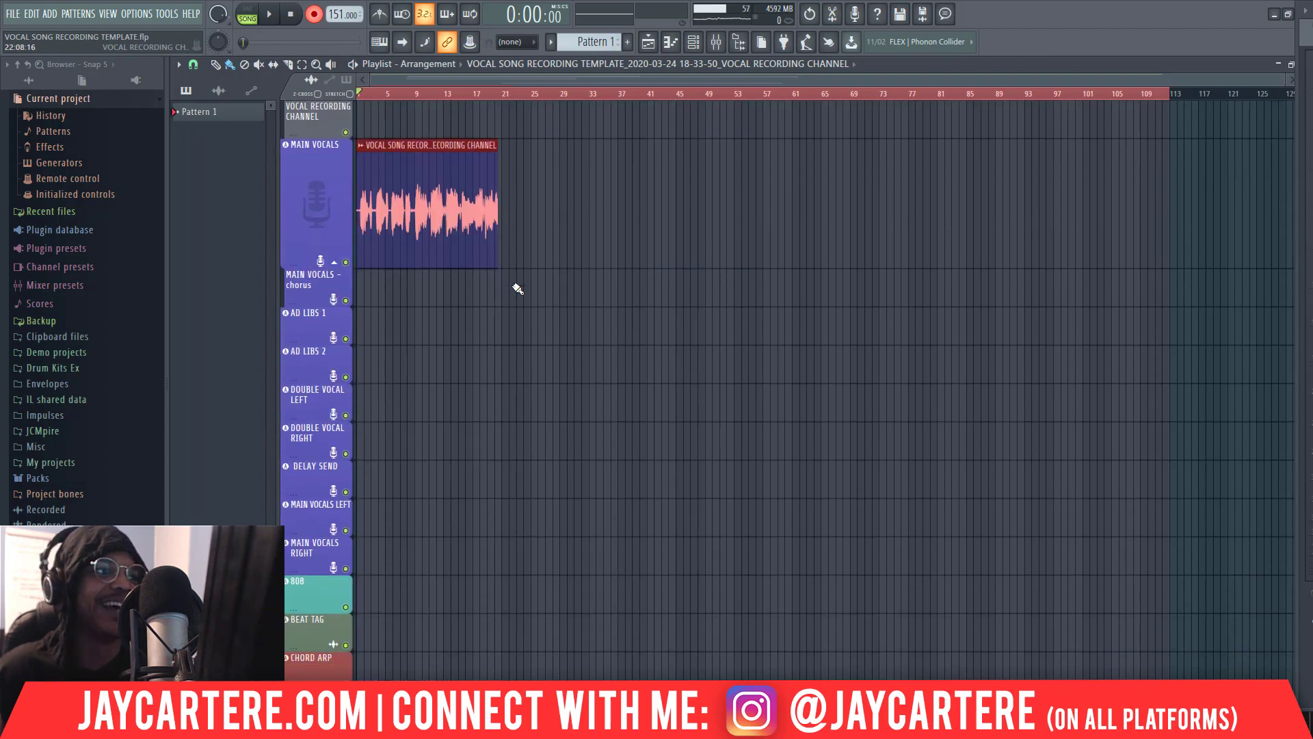
{"action": "scroll", "coordinate": [667, 113], "scroll_direction": "up", "scroll_amount": 5}
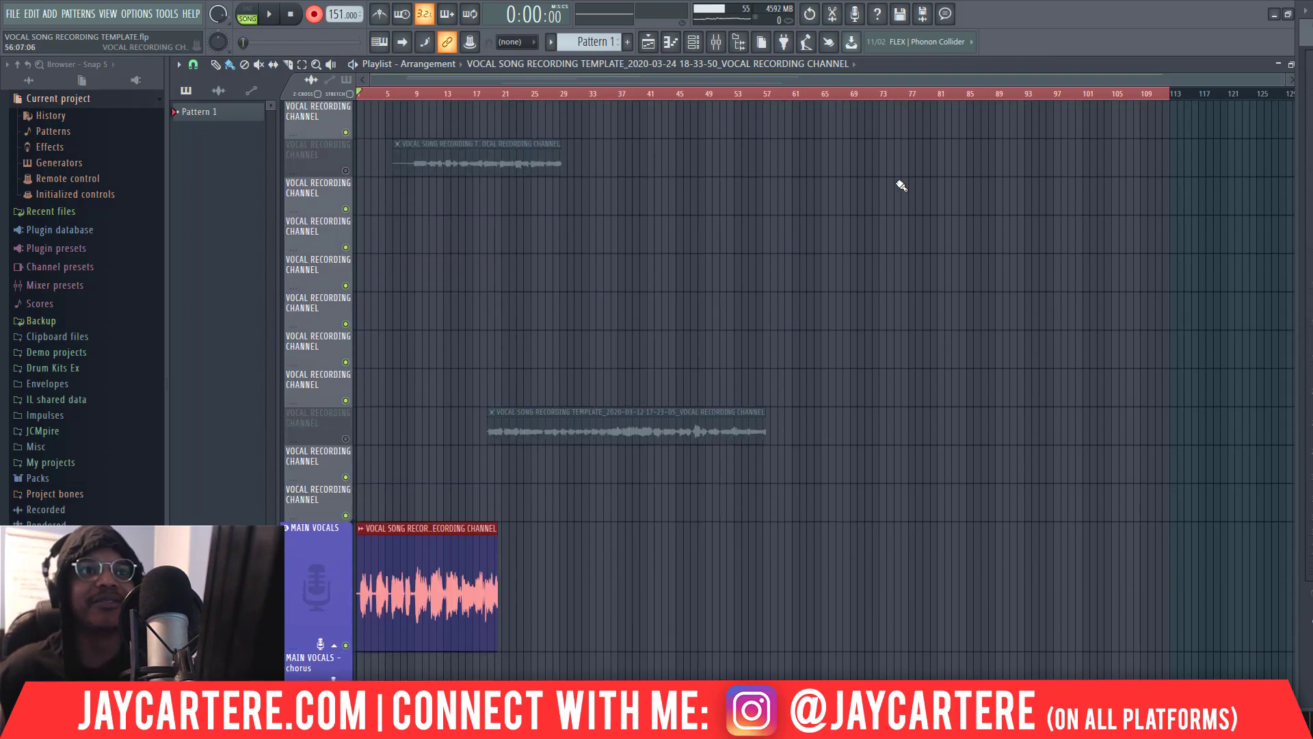
Step: Mute the VOCAL RECORDING CHANNEL insert in the mixer and unmute the MAIN VOCALS insert
{"action": "key", "text": "F9"}
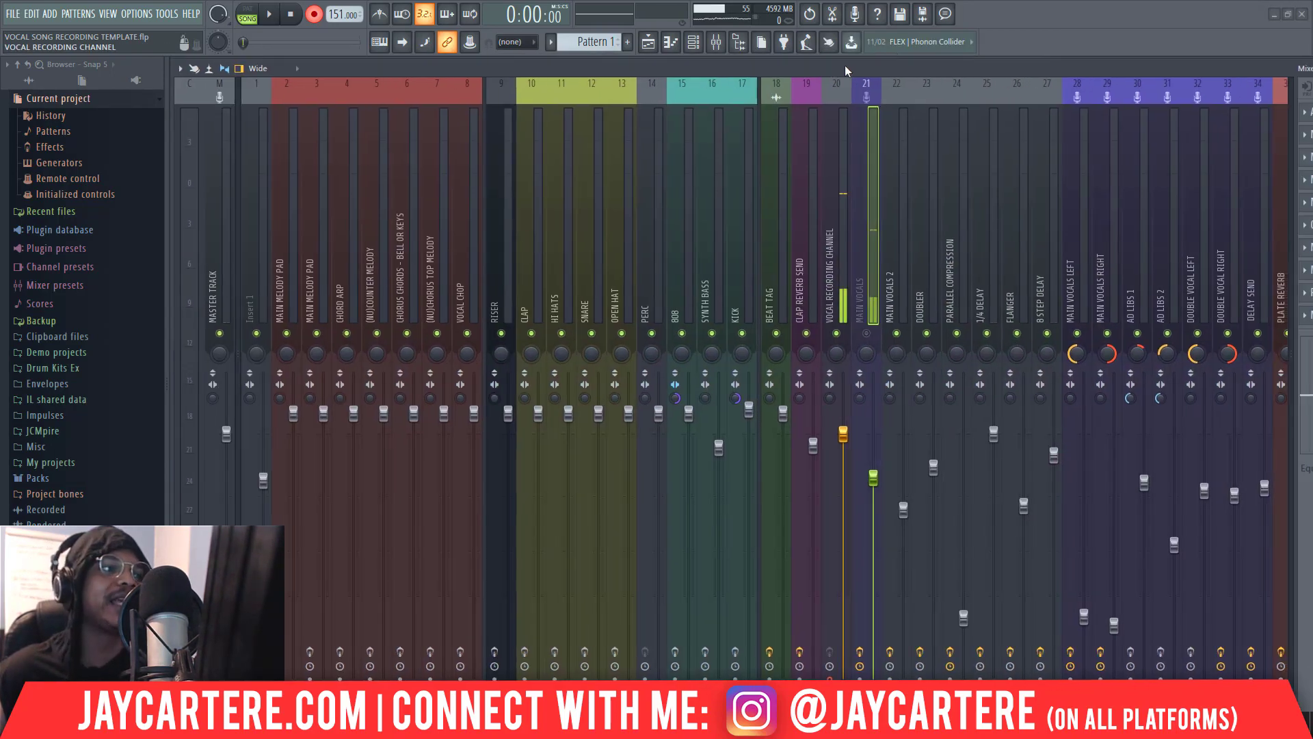
{"action": "left_click_drag", "start_coordinate": [844, 65], "coordinate": [679, 18]}
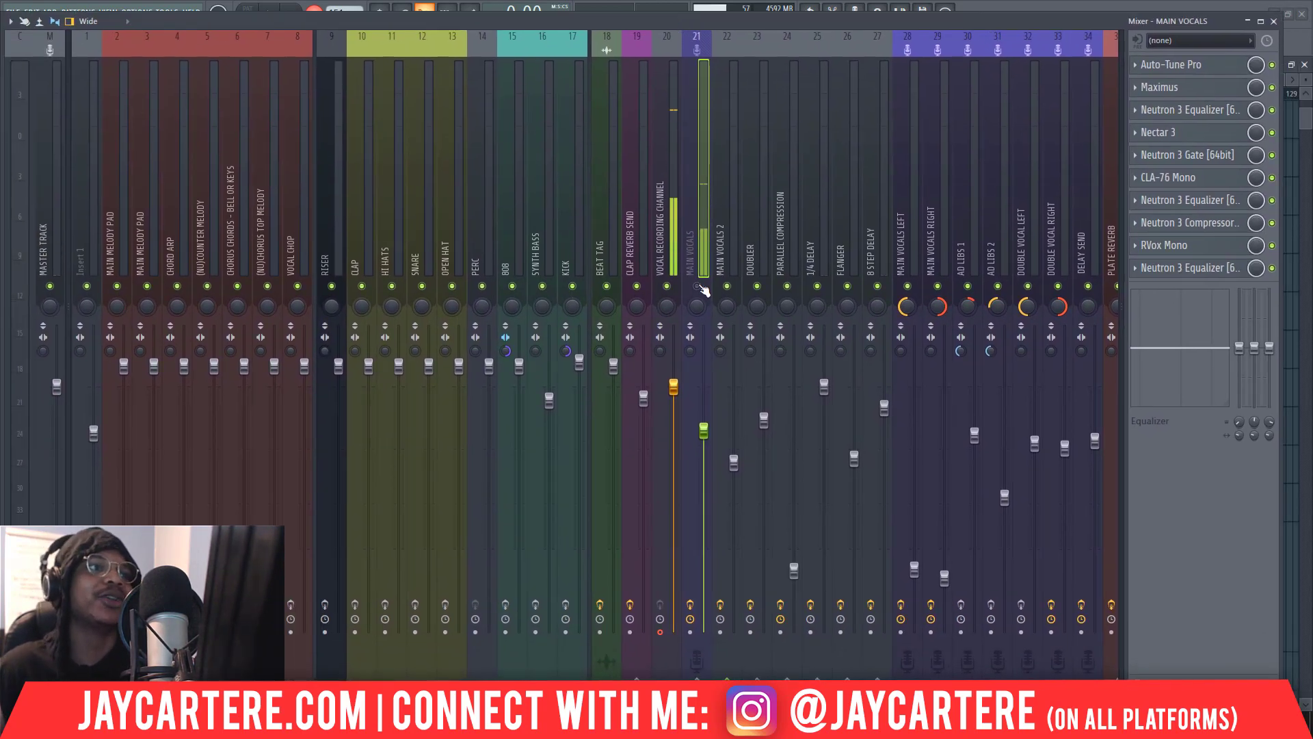
{"action": "left_click", "coordinate": [667, 286]}
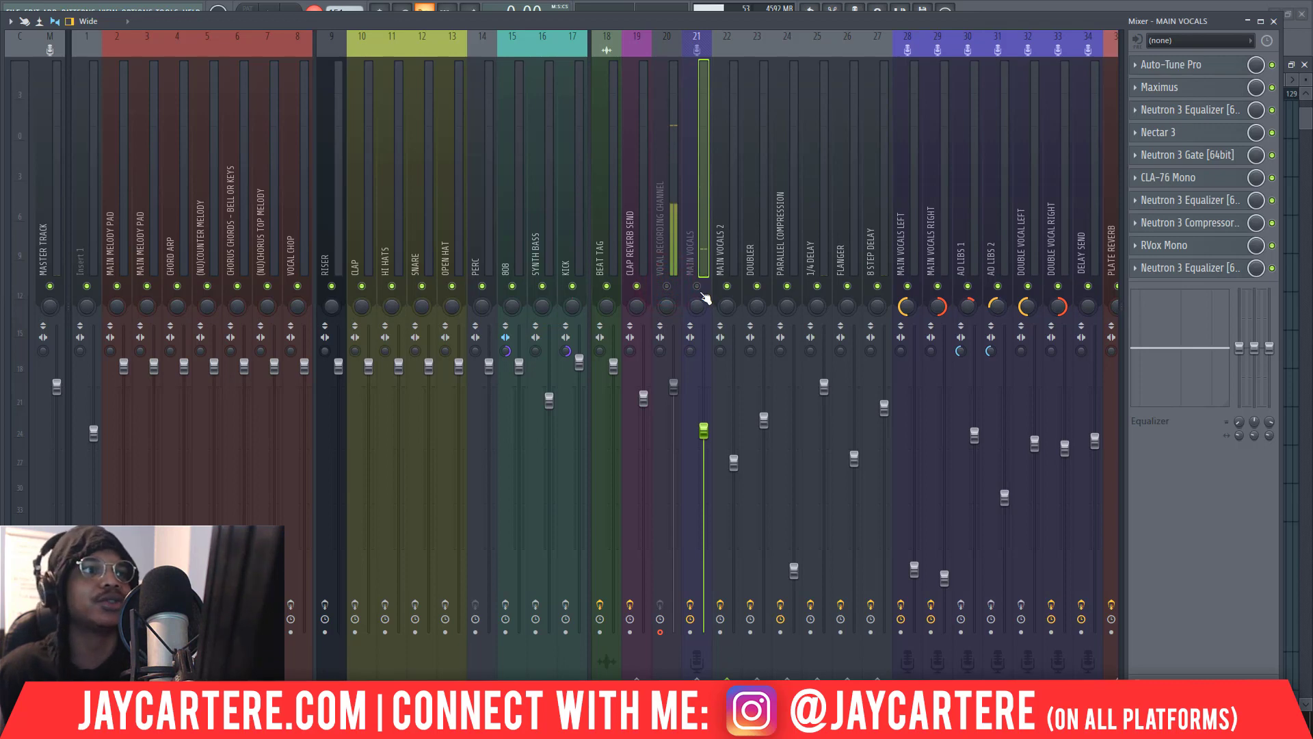
{"action": "left_click", "coordinate": [696, 286]}
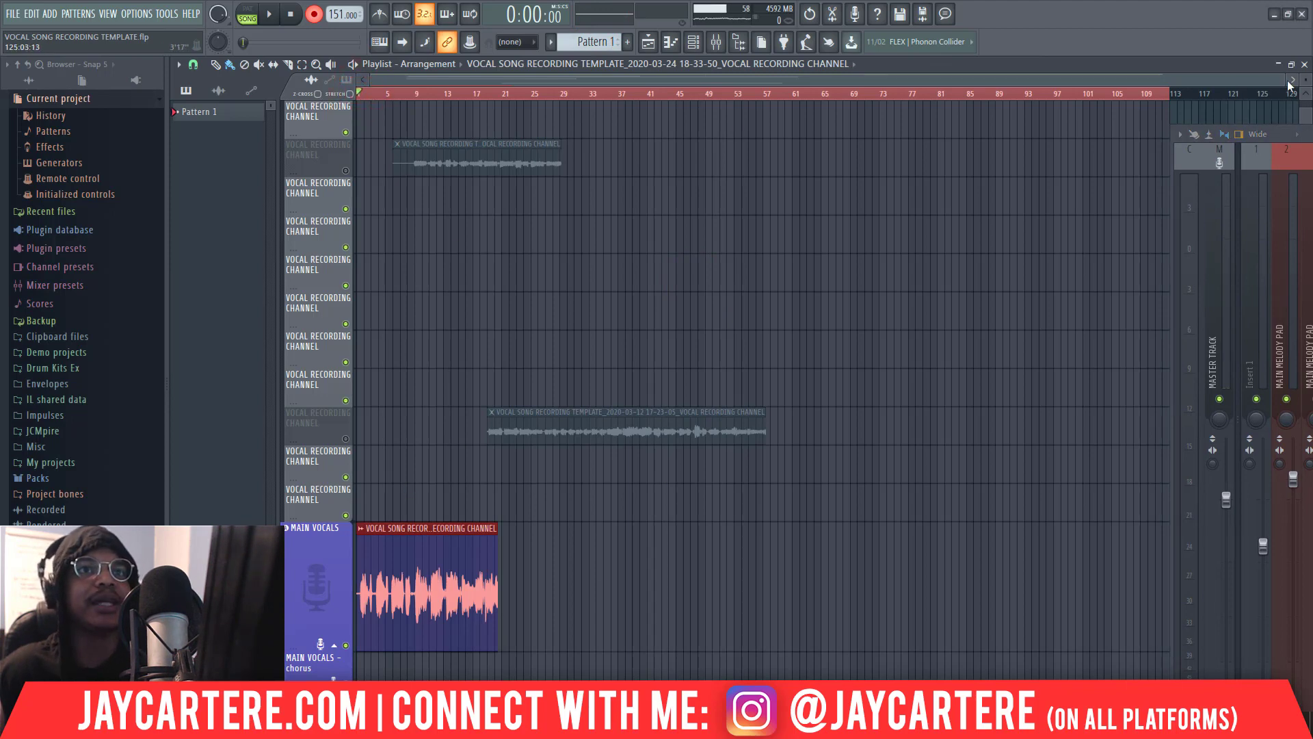
Step: Solo the MAIN VOCALS track in the playlist and play the recorded take from the start
{"action": "left_click_drag", "start_coordinate": [1285, 85], "coordinate": [757, 123]}
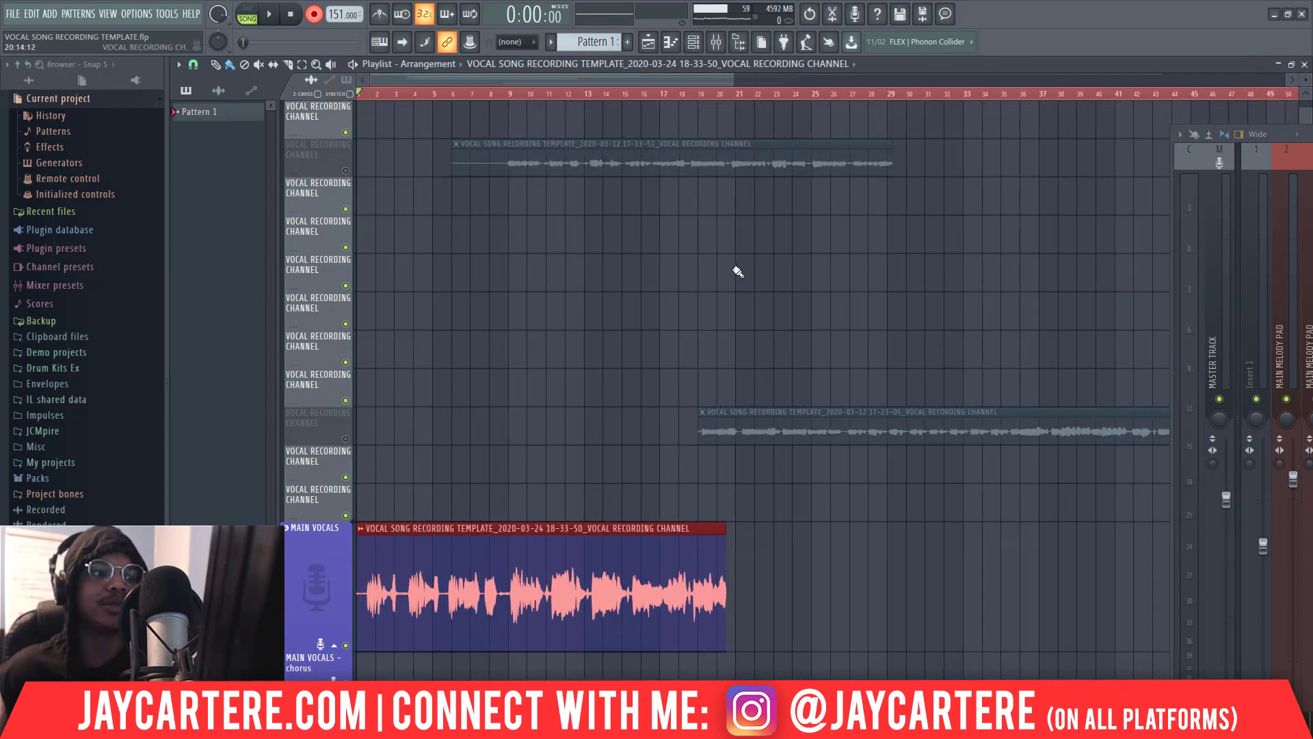
{"action": "right_click", "coordinate": [348, 646]}
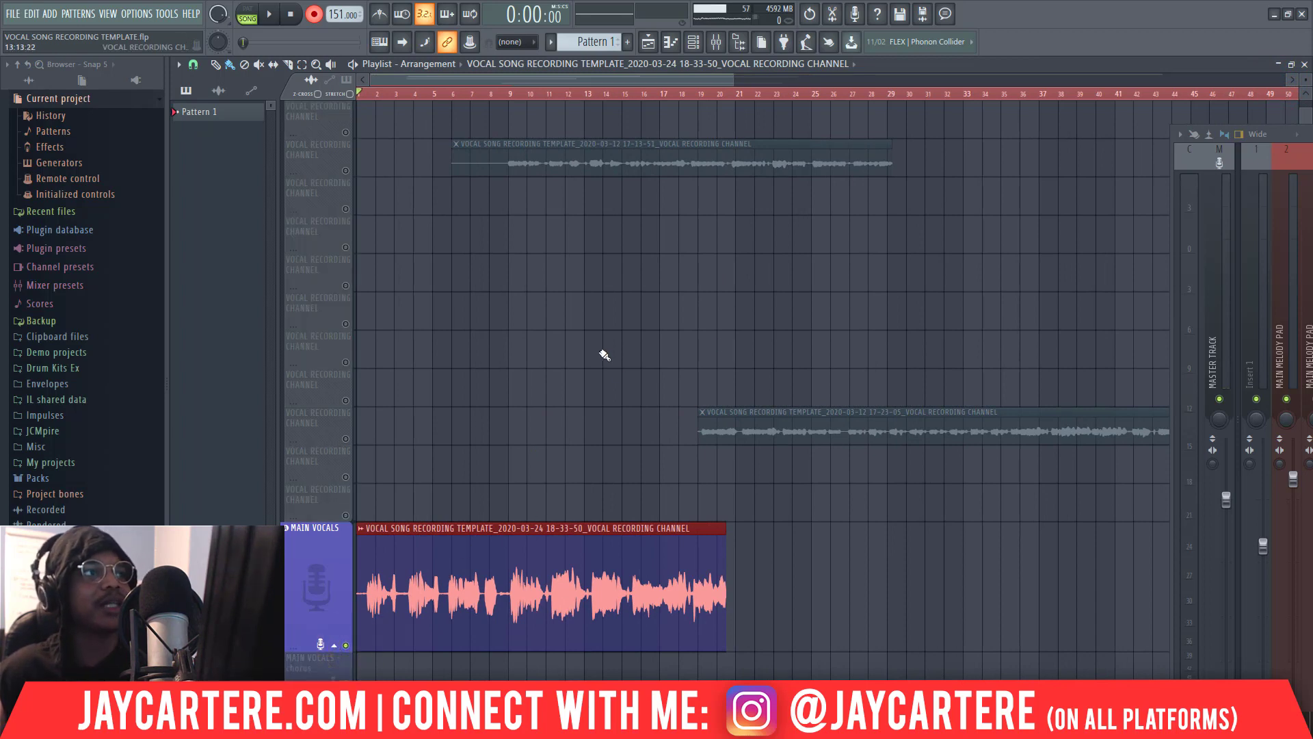
{"action": "key", "text": "space"}
{"action": "key", "text": "space"}
{"action": "key", "text": "space"}
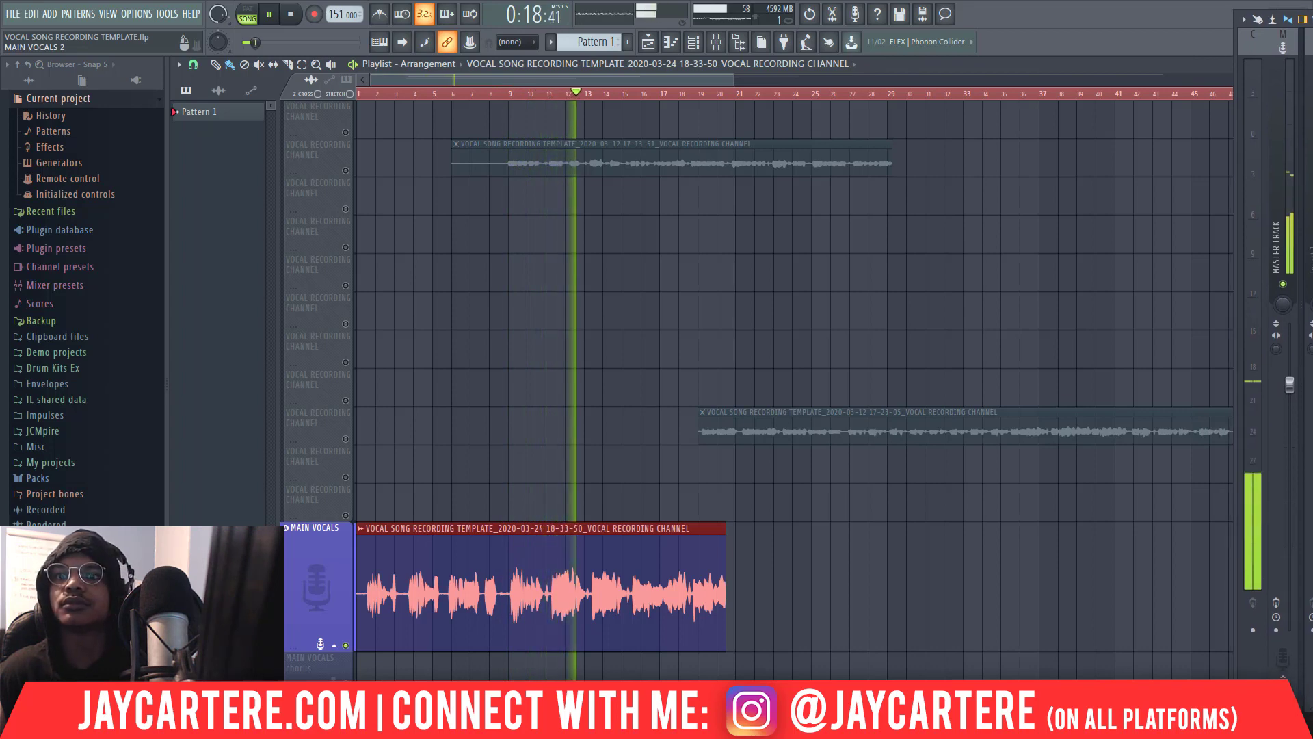
{"action": "key", "text": "space"}
{"action": "left_click", "coordinate": [302, 65]}
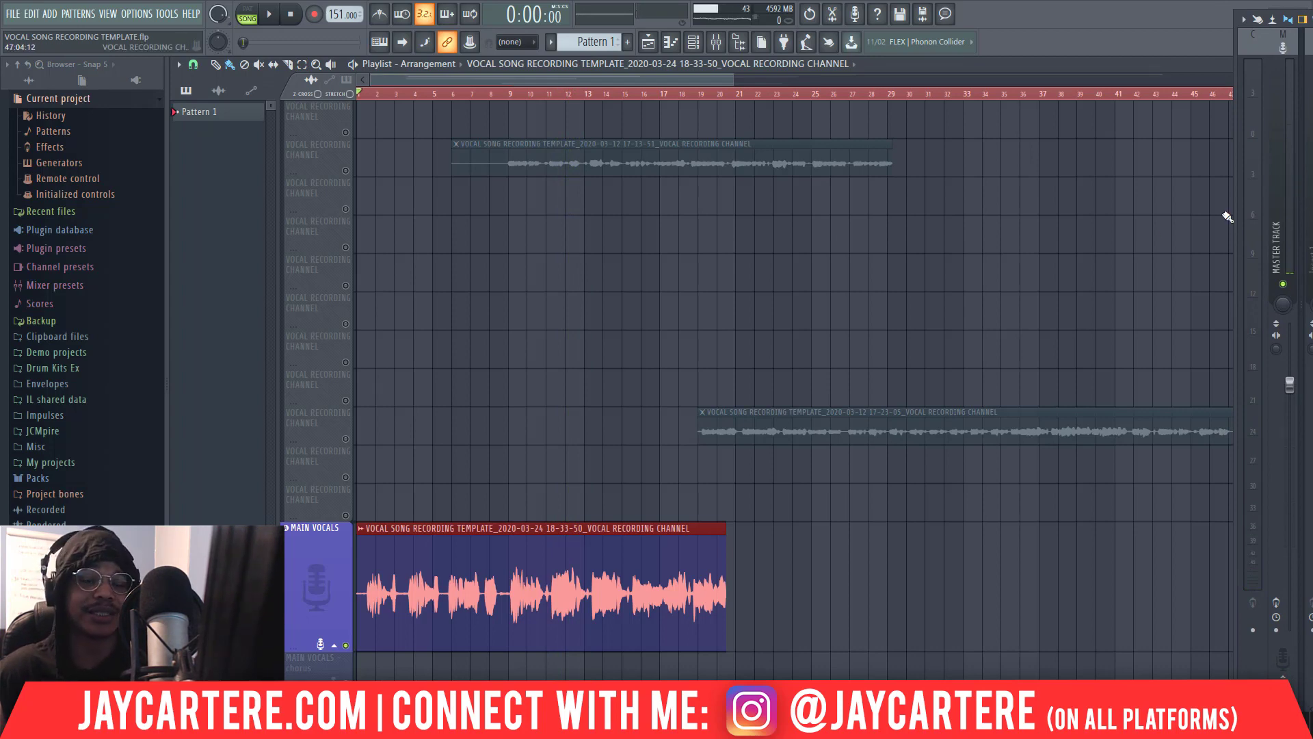
{"action": "key", "text": "space"}
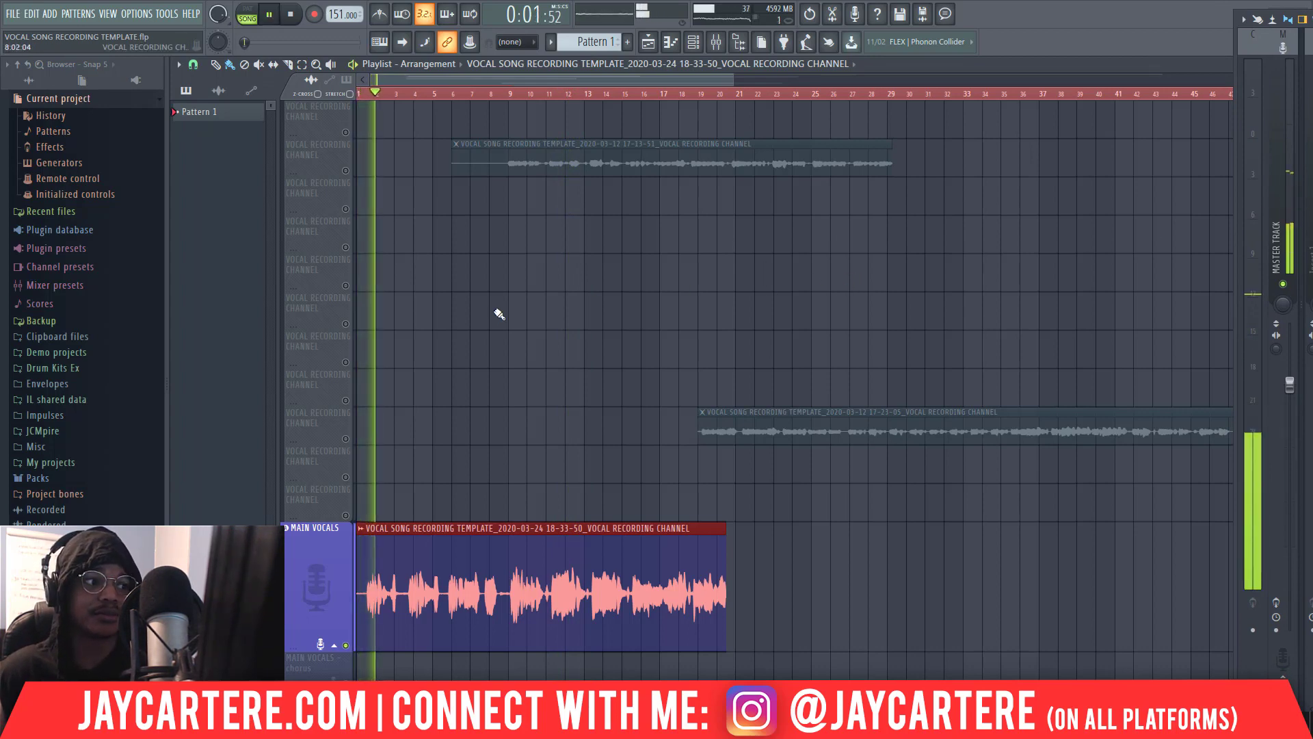
{"action": "key", "text": "space"}
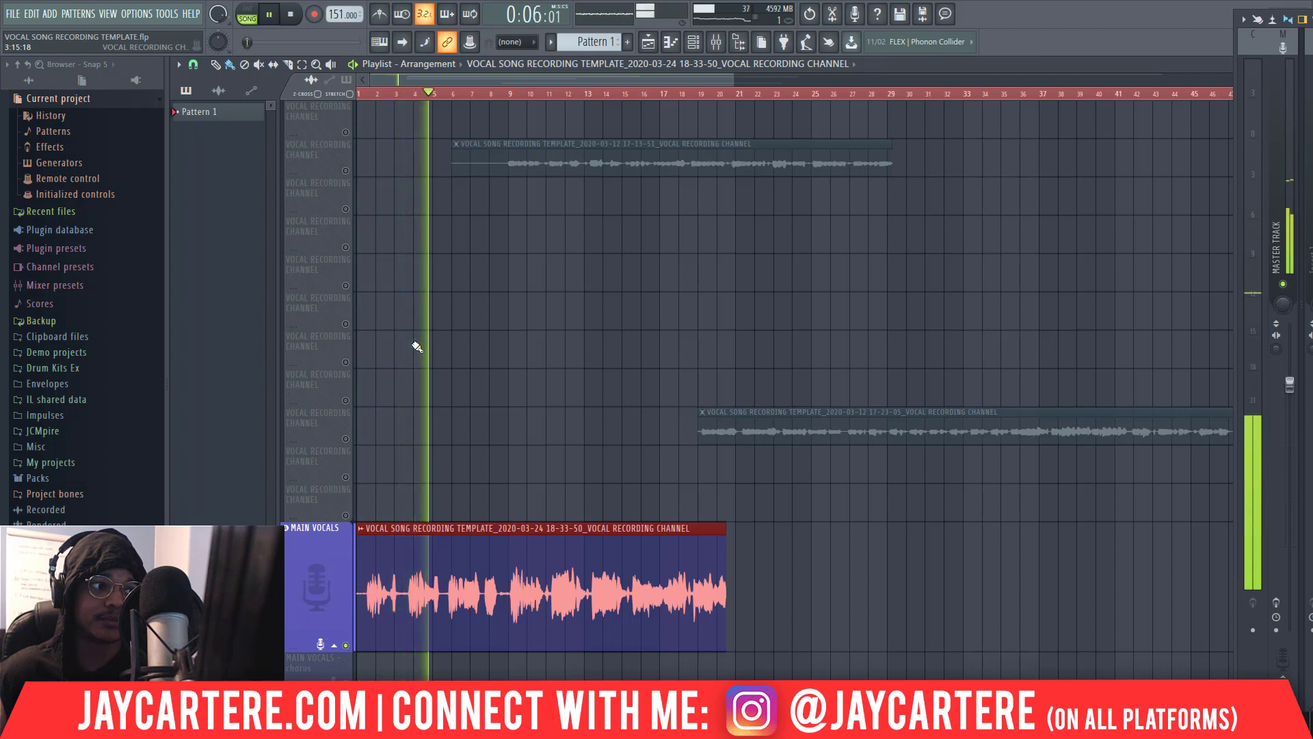
{"action": "key", "text": "space"}
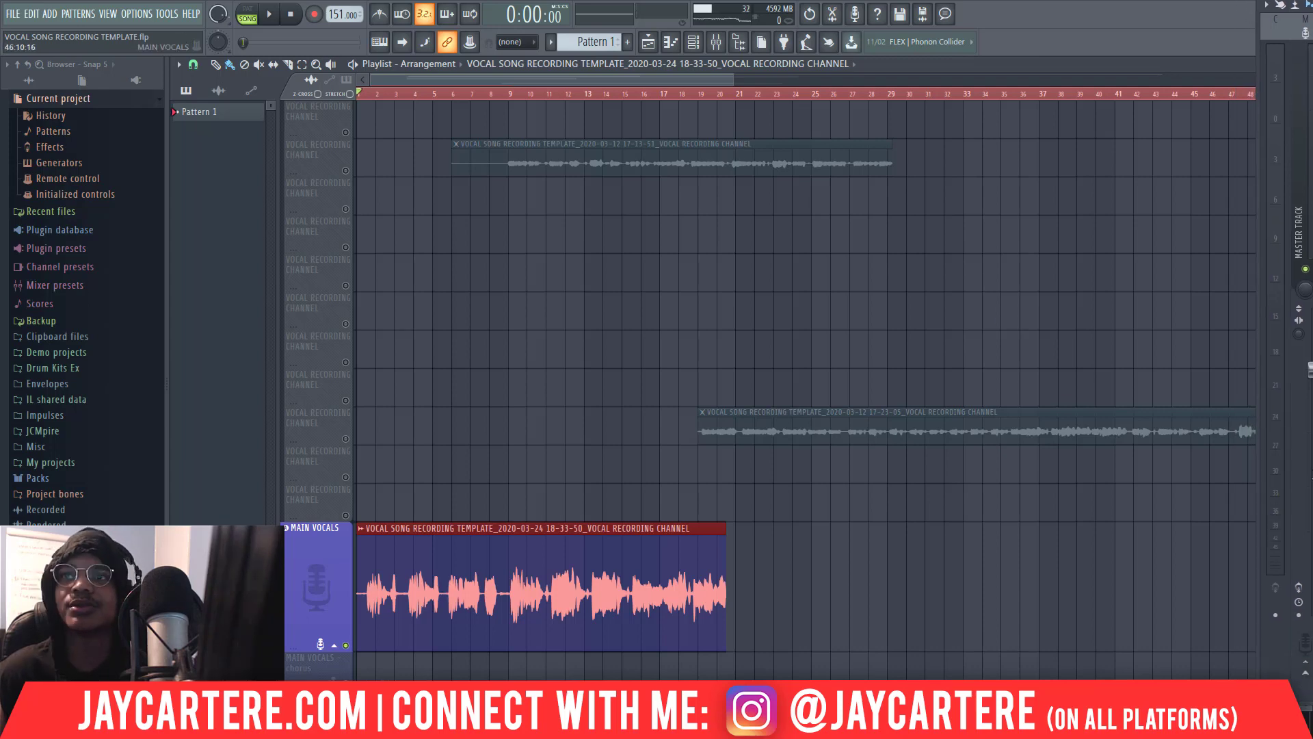
Step: Mute the PLATE REVERB, LONG HALL REVERB and BACKGROUND REVERB BUS inserts in the mixer
{"action": "key", "text": "F9"}
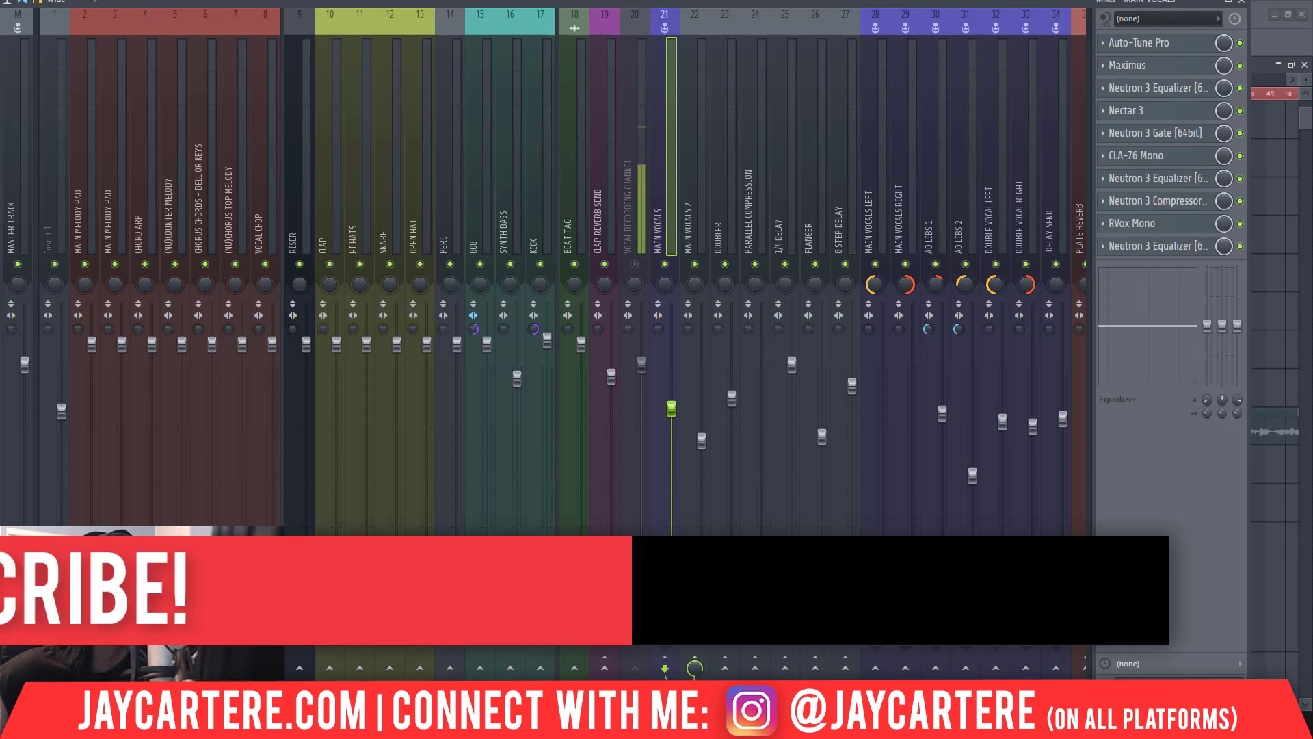
{"action": "left_click_drag", "start_coordinate": [493, 243], "coordinate": [821, 469]}
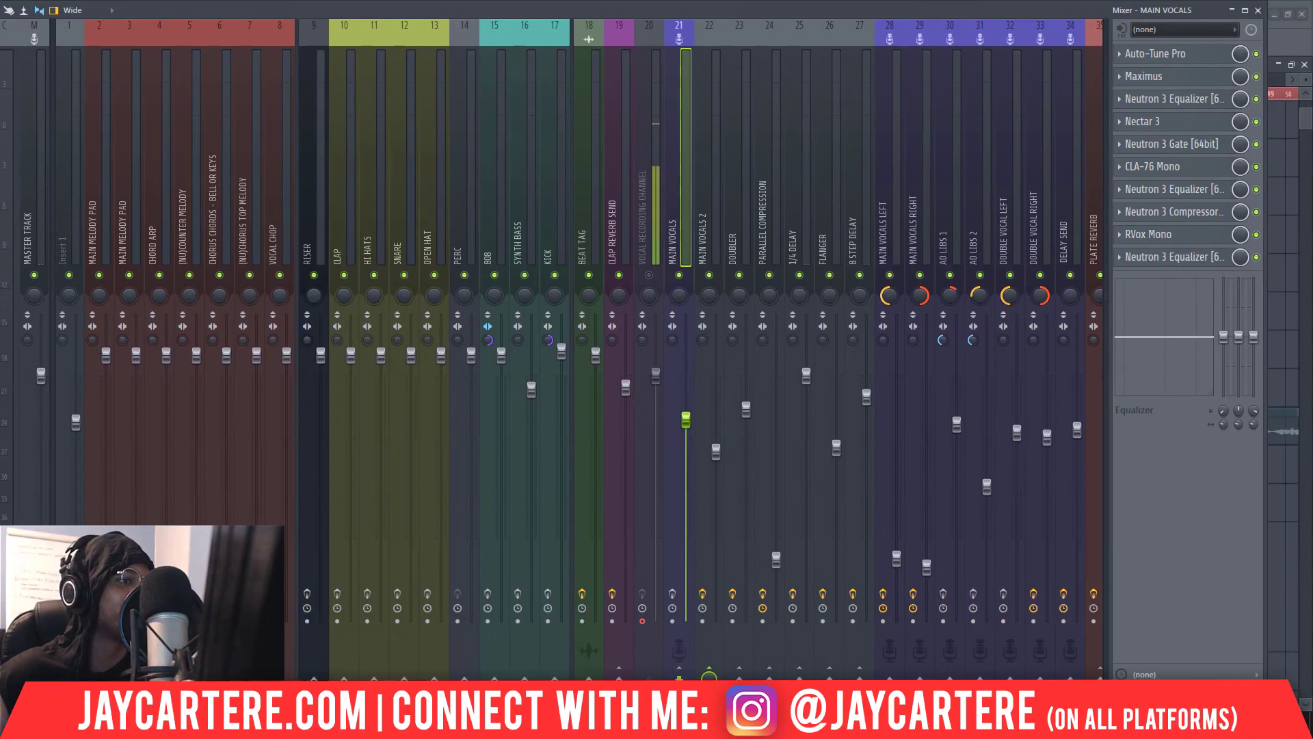
{"action": "scroll", "coordinate": [526, 391], "scroll_direction": "right", "scroll_amount": 8}
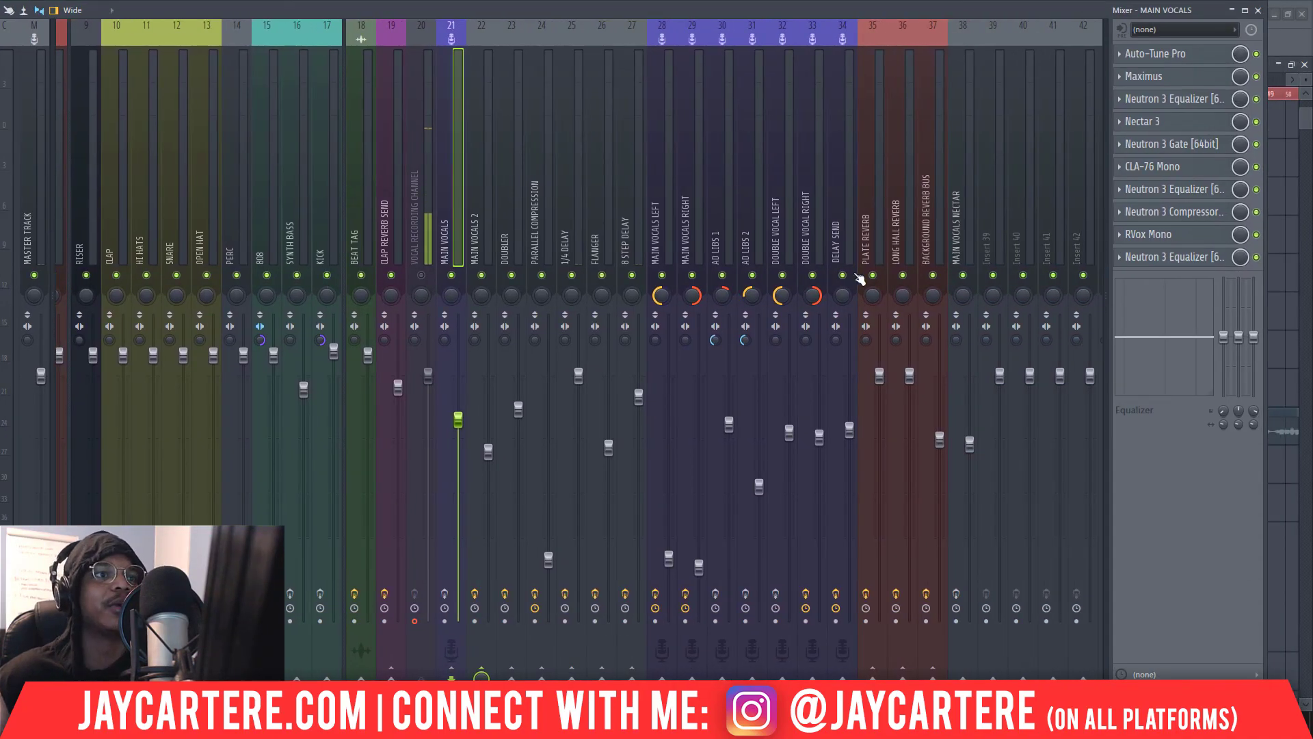
{"action": "left_click", "coordinate": [872, 275]}
{"action": "left_click", "coordinate": [903, 275]}
{"action": "left_click", "coordinate": [933, 275]}
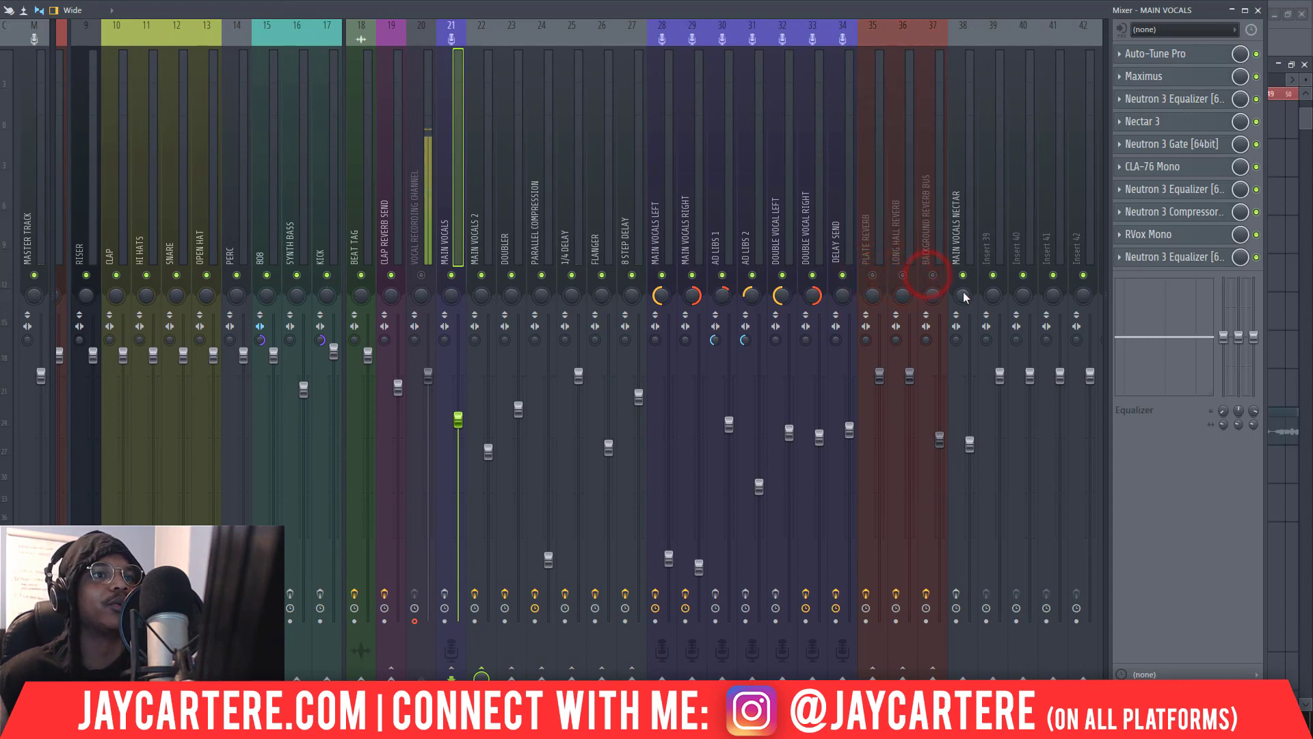
Step: Listen to the soloed vocal take with the reverbs muted, from the start and from just after bar 8
{"action": "key", "text": "space"}
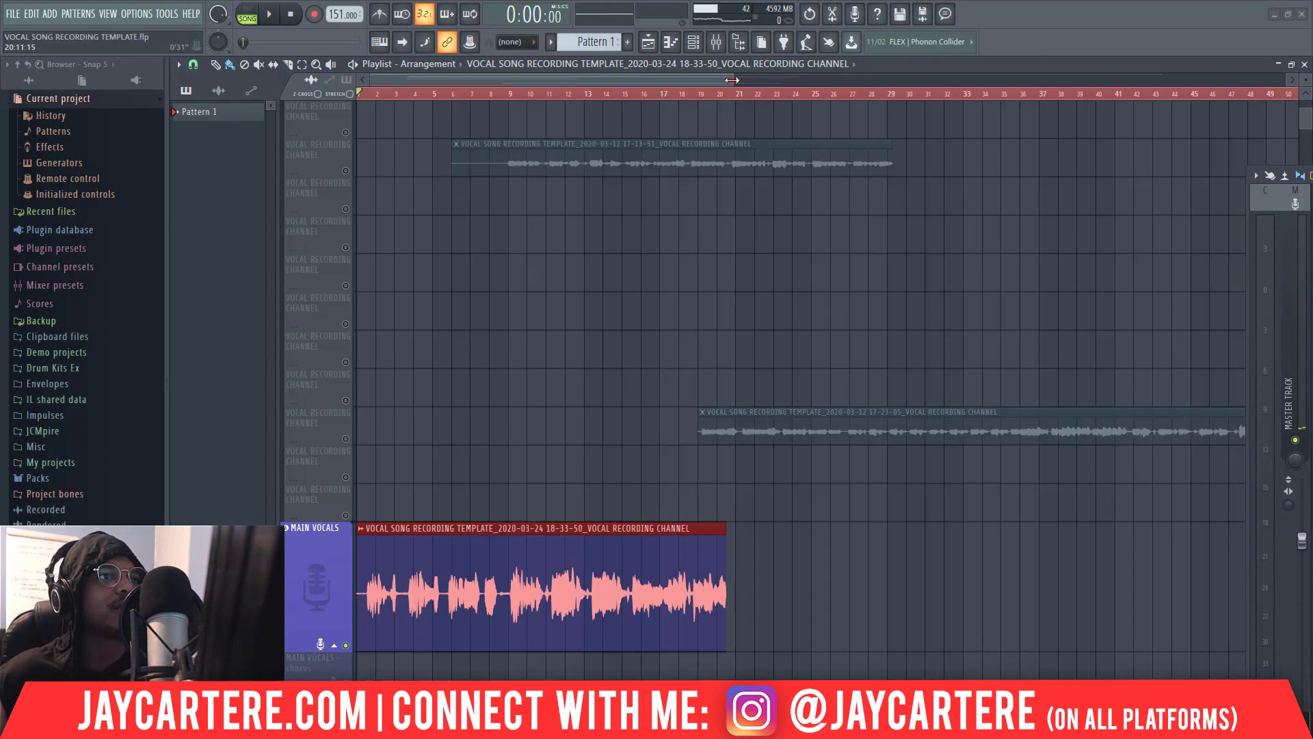
{"action": "left_click_drag", "start_coordinate": [732, 80], "coordinate": [440, 81]}
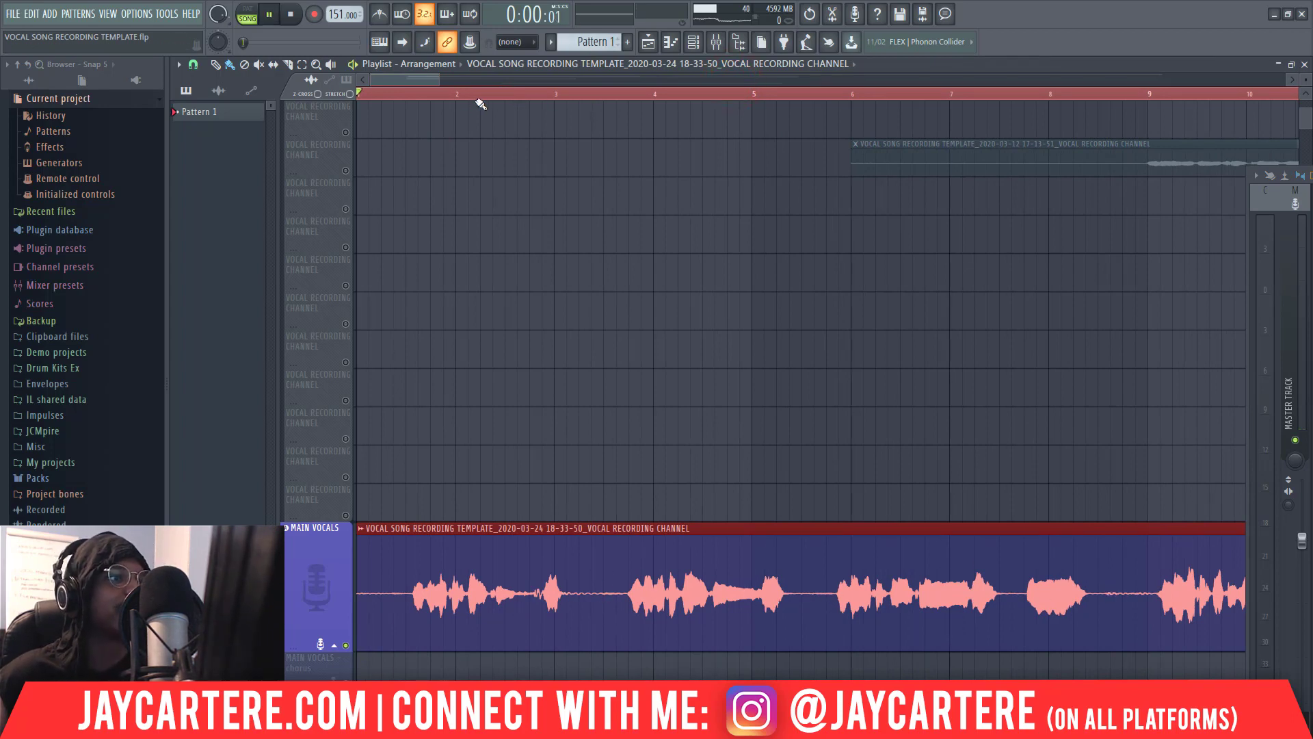
{"action": "key", "text": "space"}
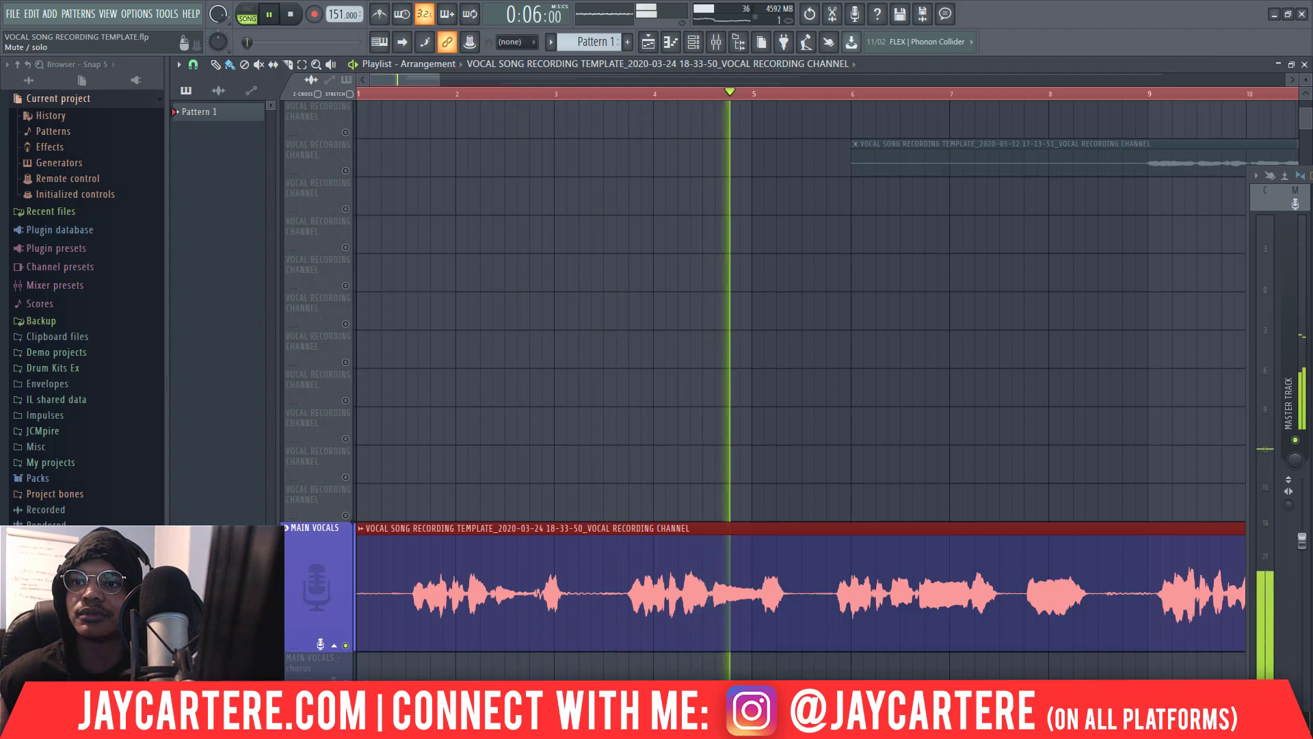
{"action": "key", "text": "space"}
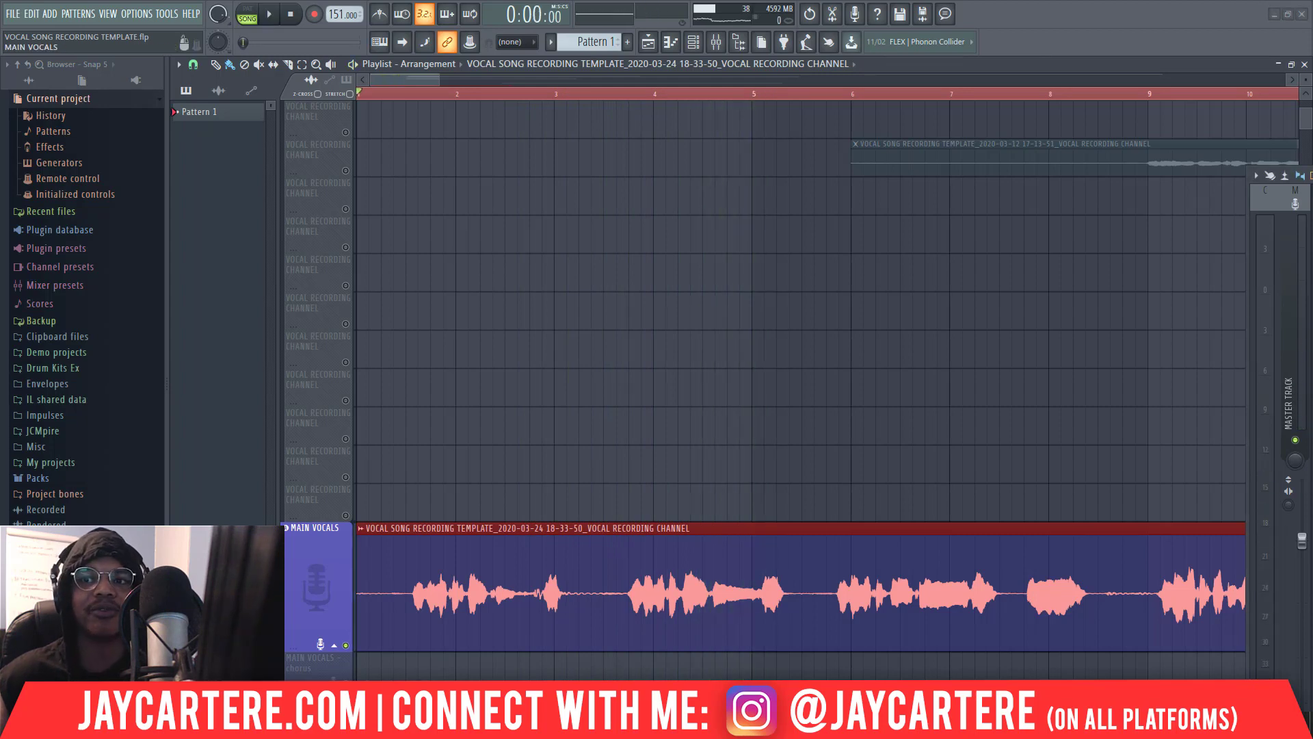
{"action": "key", "text": "space"}
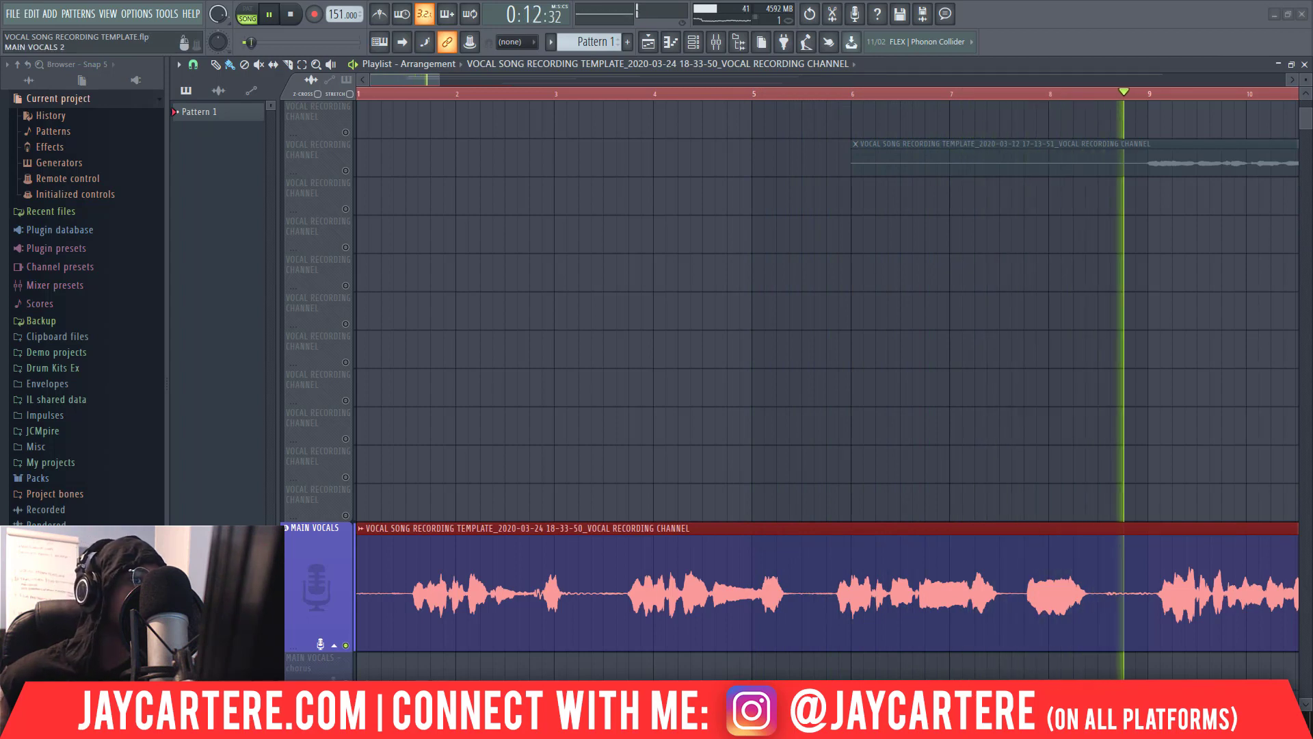
{"action": "key", "text": "space"}
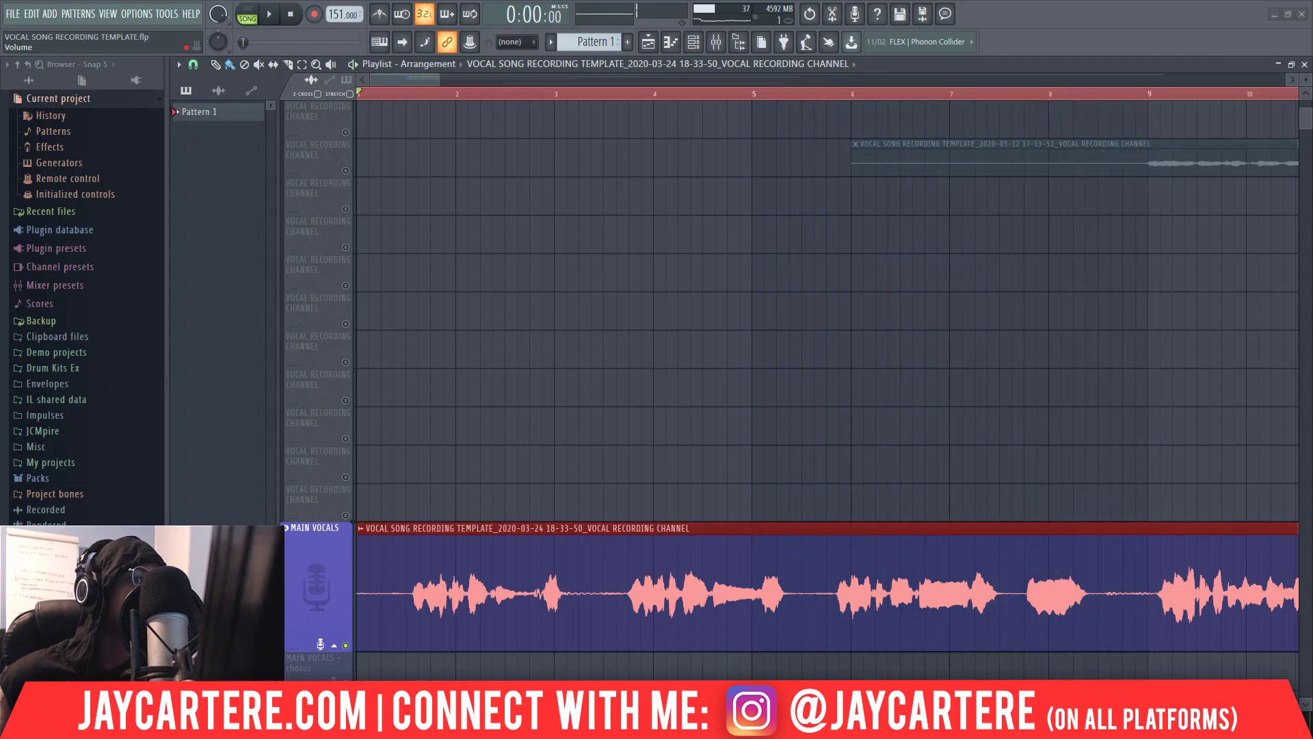
{"action": "left_click", "coordinate": [1079, 93]}
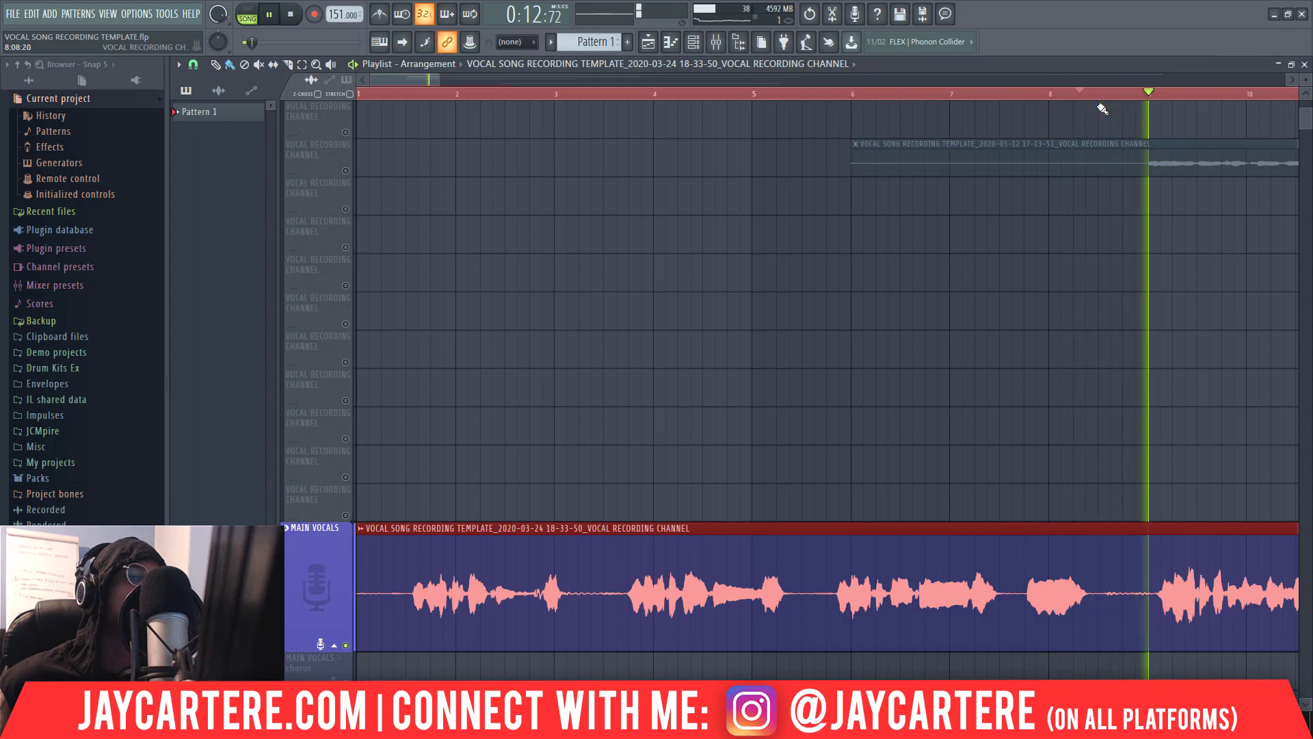
Step: Stop playback, open the Neutron 3 Gate on the MAIN VOCALS insert and close its preset manager
{"action": "key", "text": "space"}
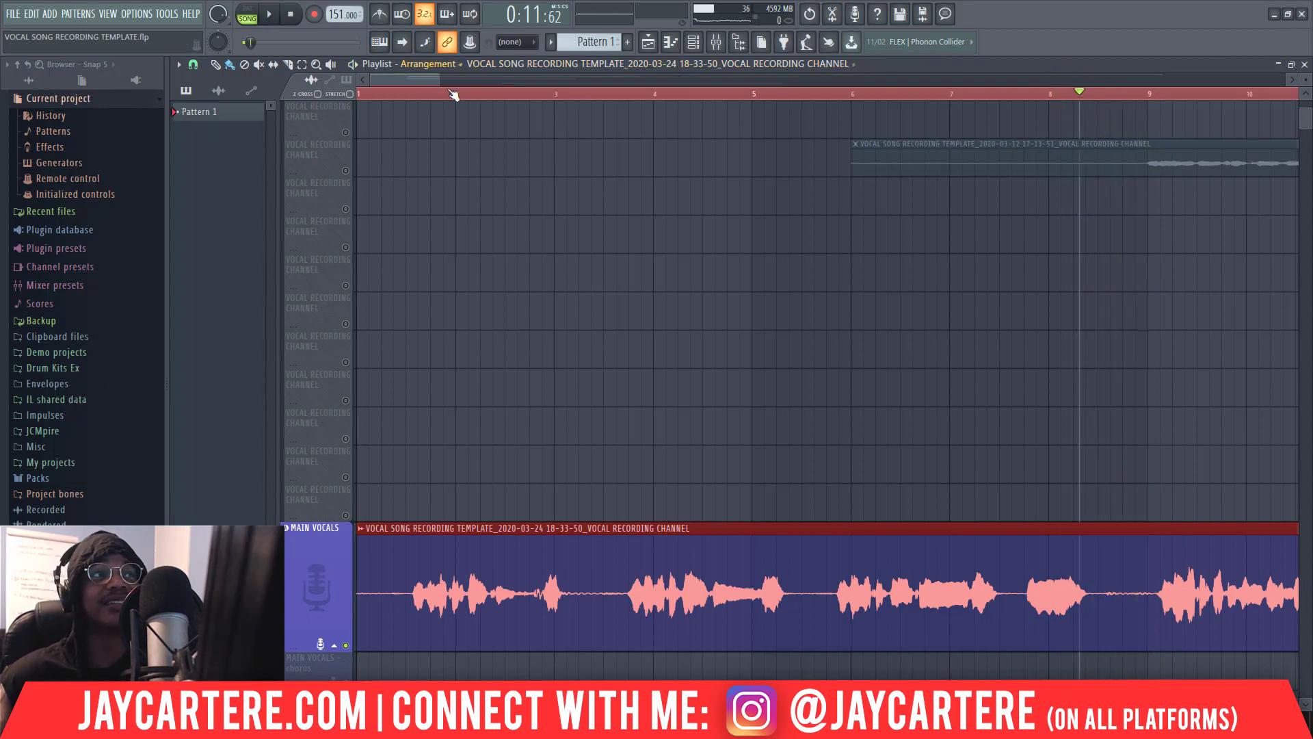
{"action": "scroll", "coordinate": [440, 82], "scroll_direction": "down", "scroll_amount": 4}
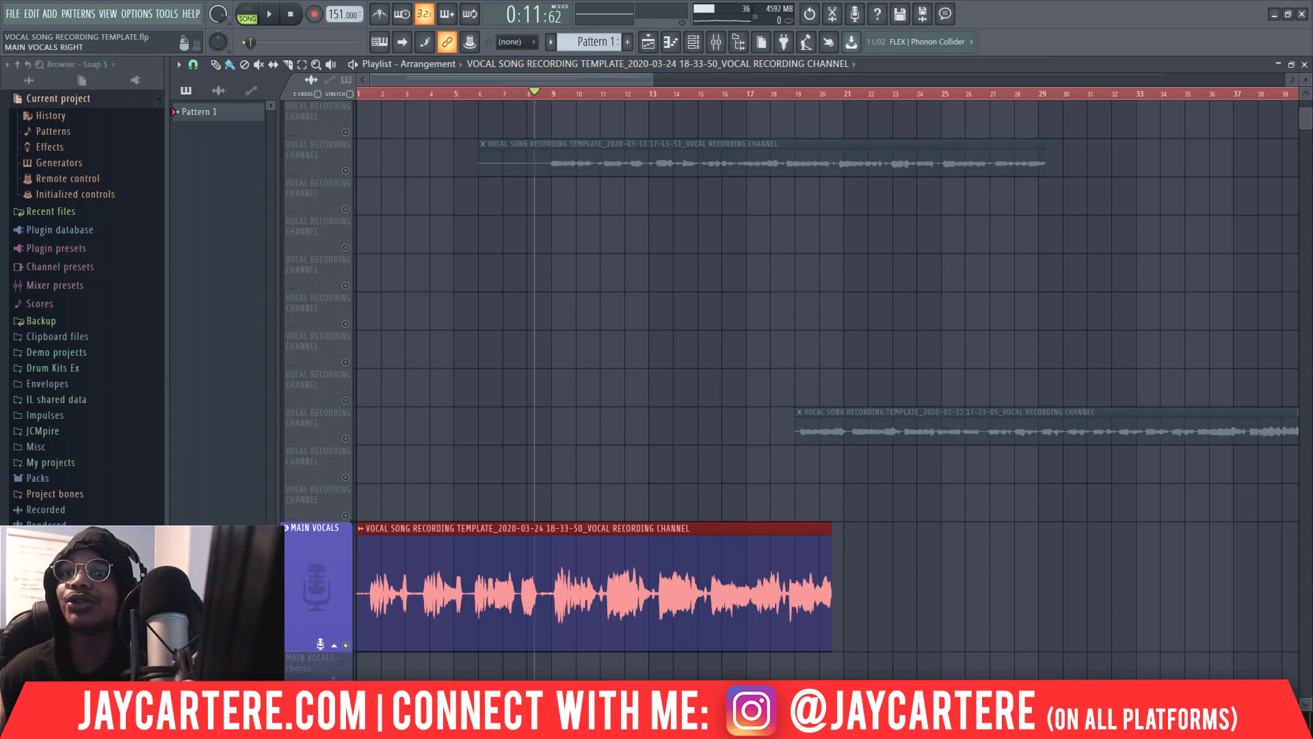
{"action": "key", "text": "F9"}
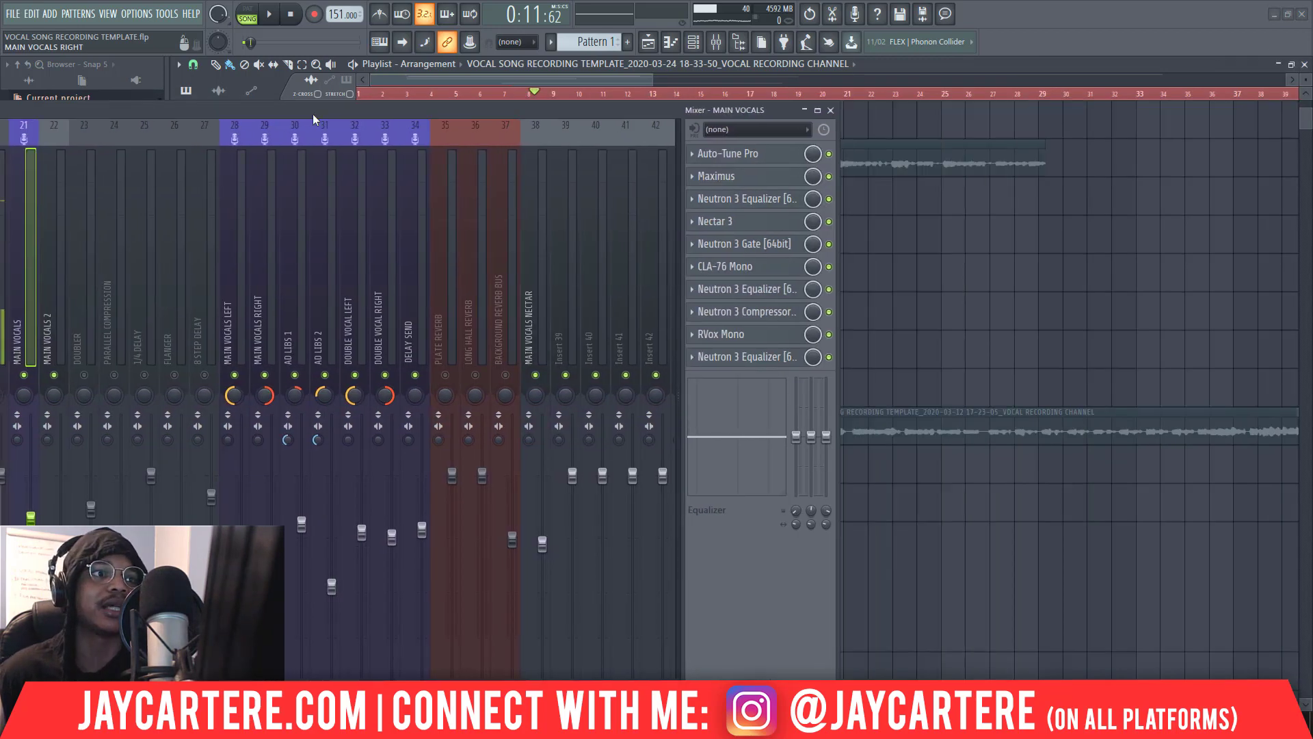
{"action": "left_click_drag", "start_coordinate": [313, 113], "coordinate": [626, 93]}
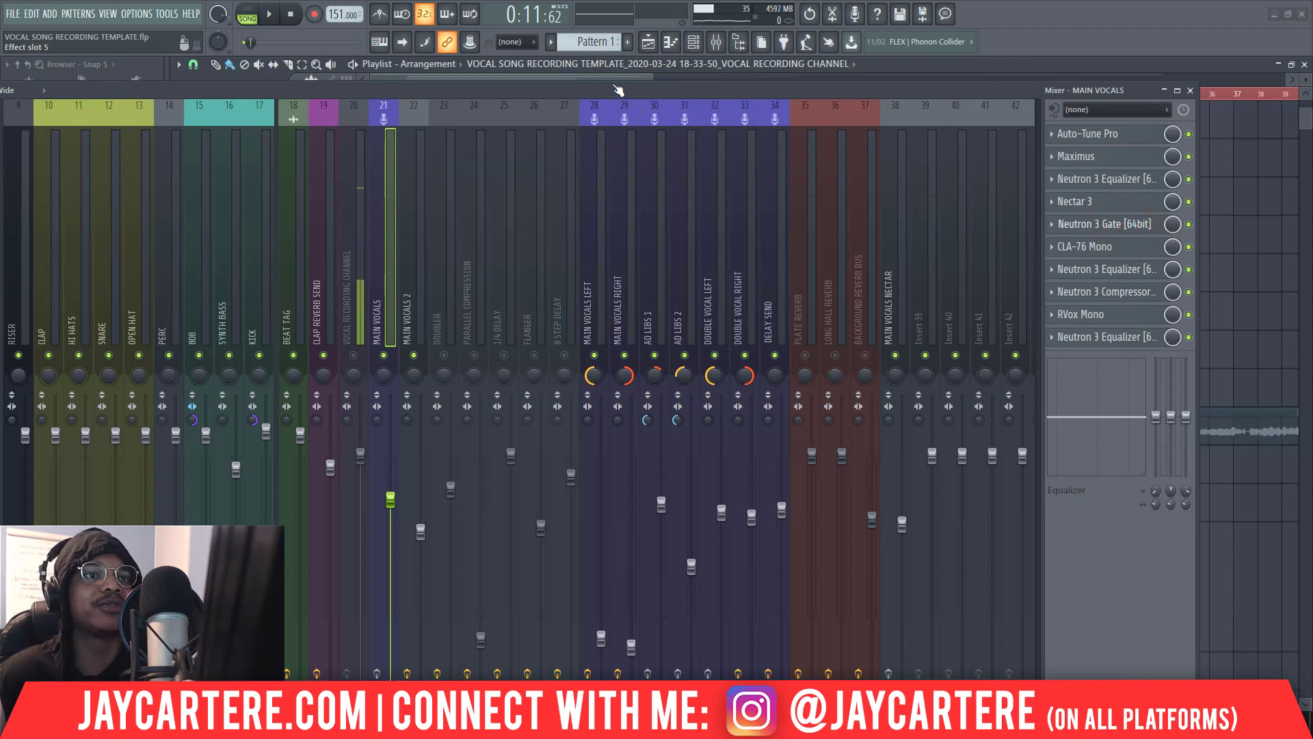
{"action": "left_click", "coordinate": [577, 84]}
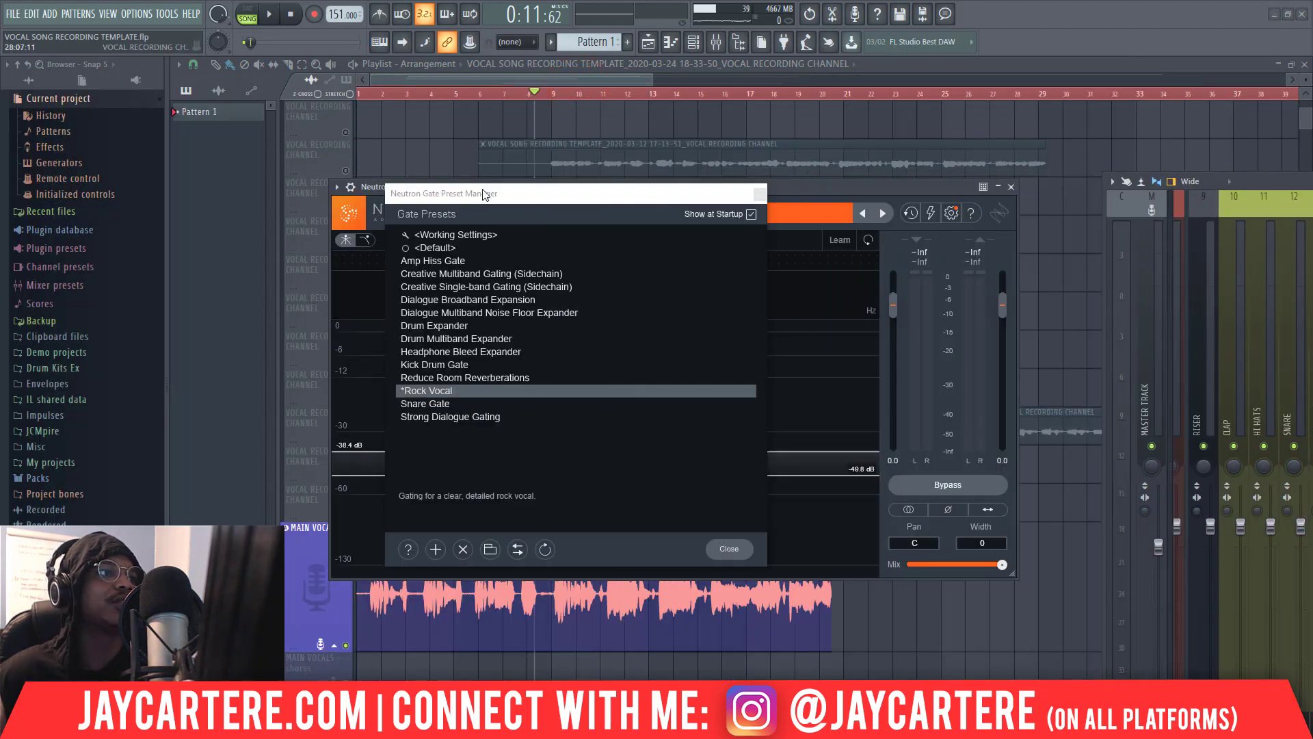
{"action": "left_click_drag", "start_coordinate": [483, 195], "coordinate": [582, 139]}
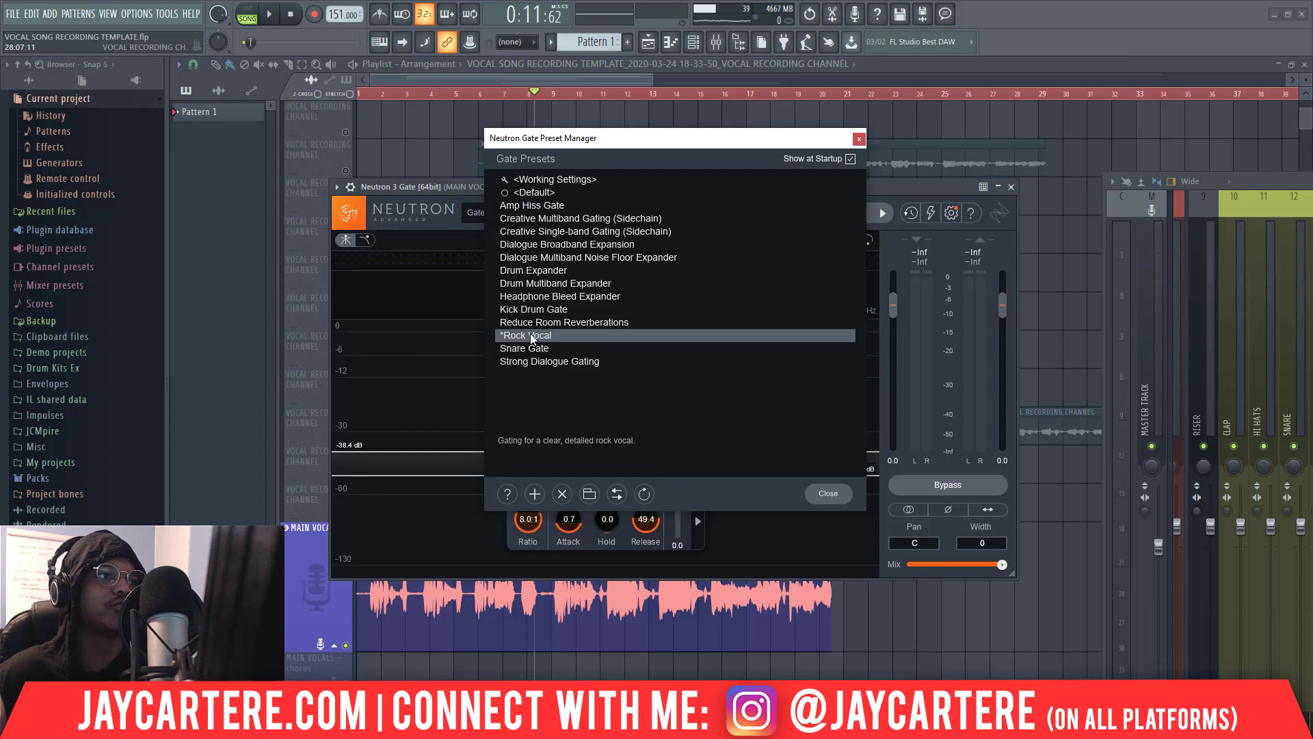
{"action": "left_click", "coordinate": [830, 495]}
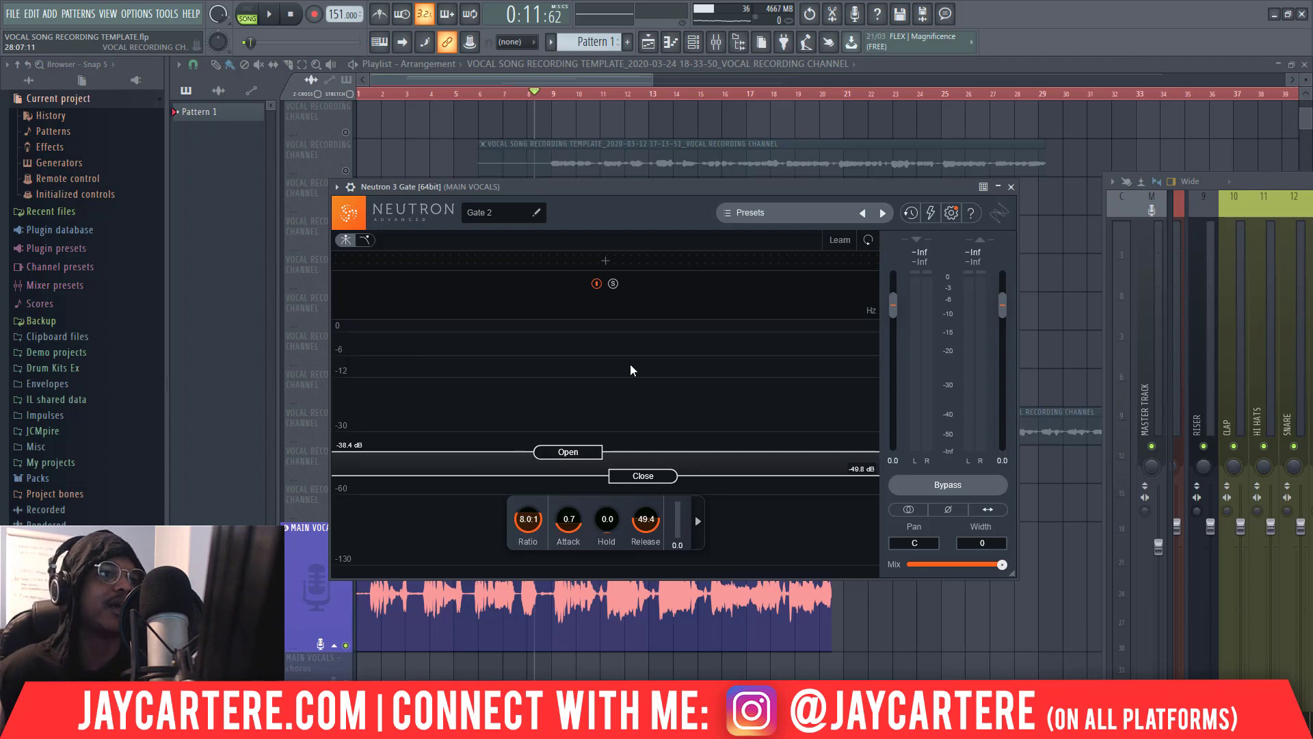
Step: Reposition the Neutron 3 Gate window over the playlist, detach it and dismiss its preset manager
{"action": "left_click_drag", "start_coordinate": [636, 186], "coordinate": [672, 134]}
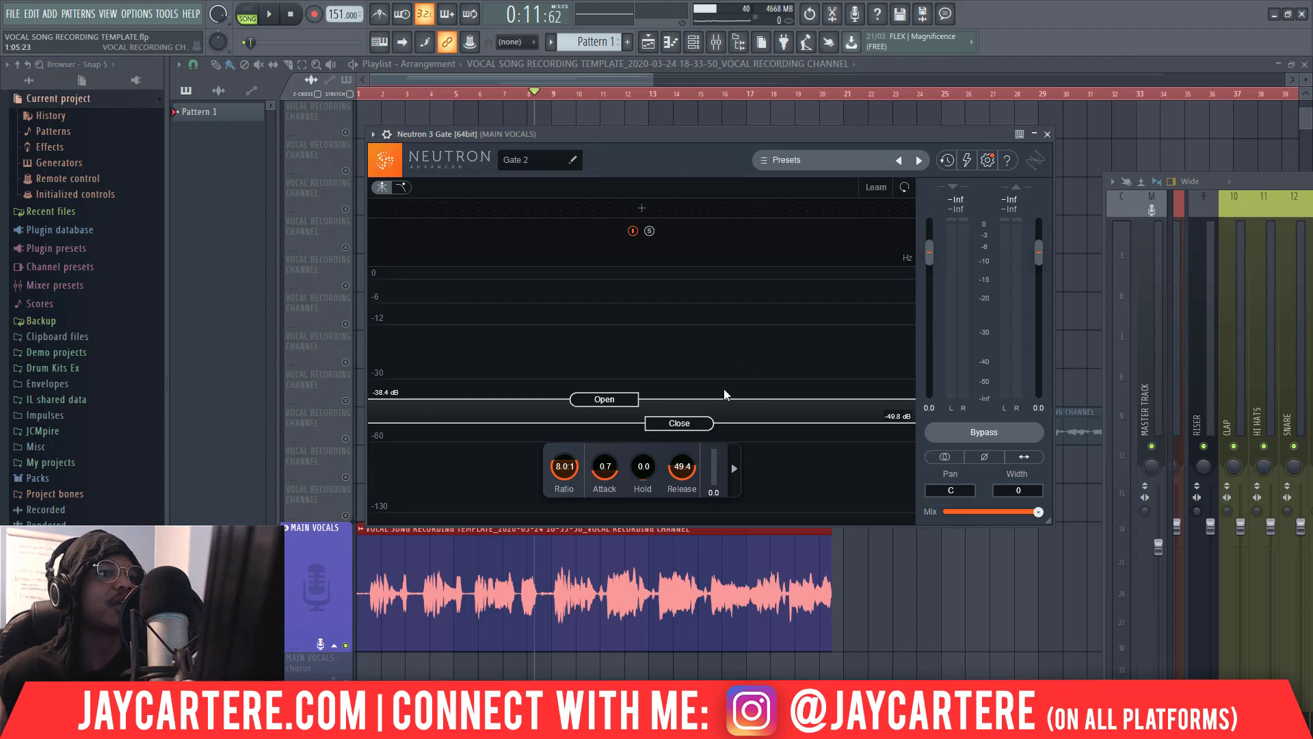
{"action": "left_click_drag", "start_coordinate": [633, 134], "coordinate": [713, 119]}
{"action": "key", "text": "space"}
{"action": "key", "text": "space"}
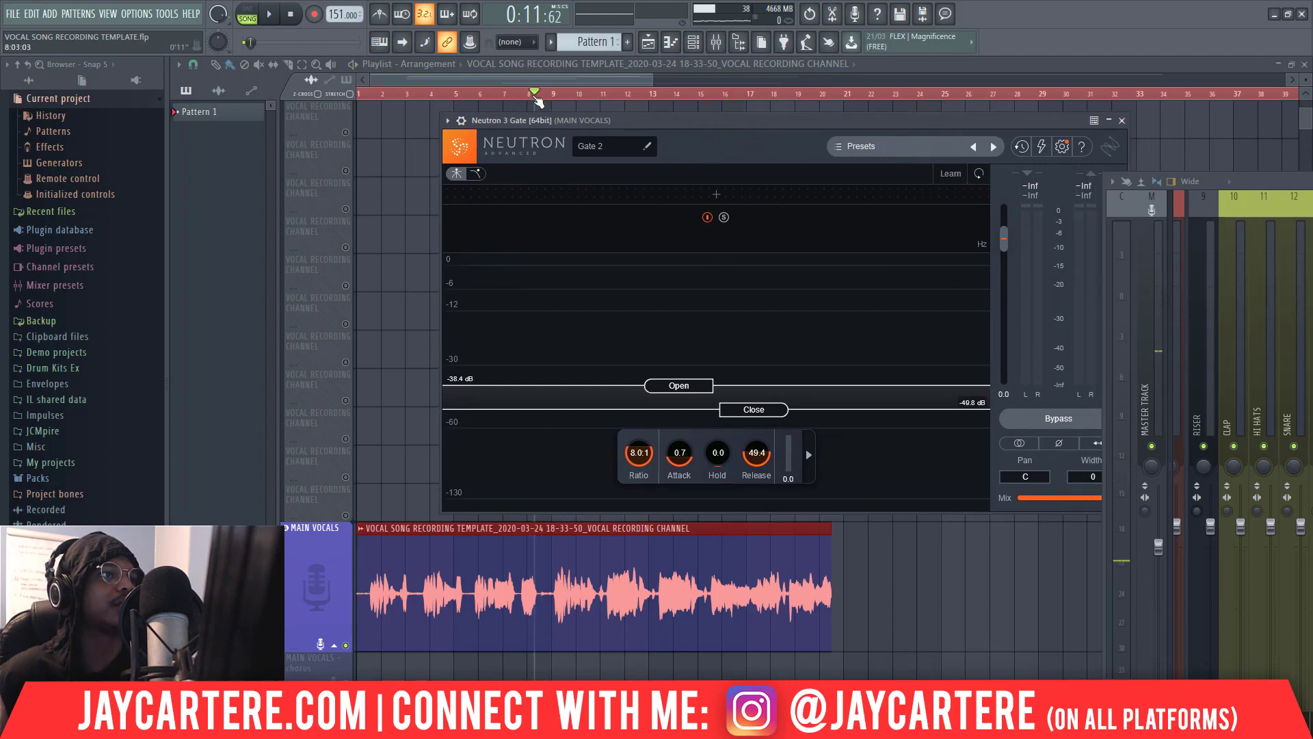
{"action": "left_click", "coordinate": [447, 122]}
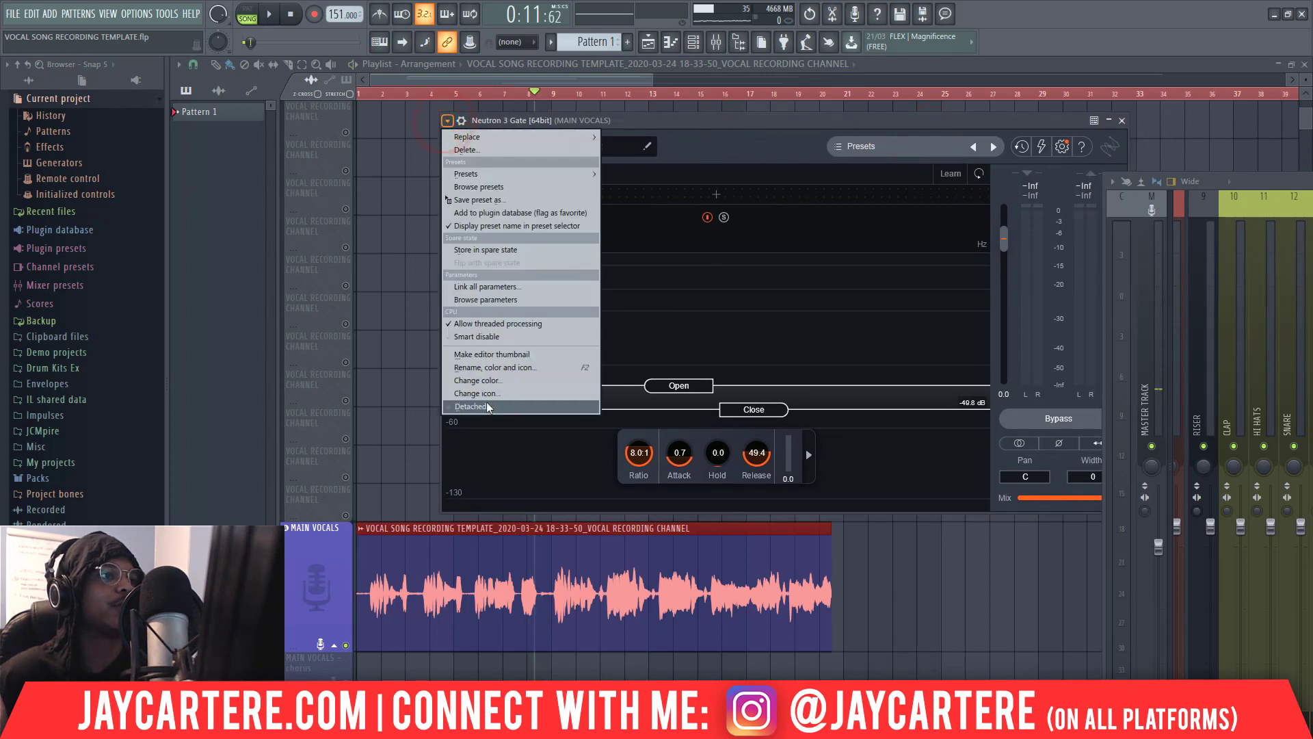
{"action": "left_click", "coordinate": [486, 401]}
{"action": "left_click", "coordinate": [861, 146]}
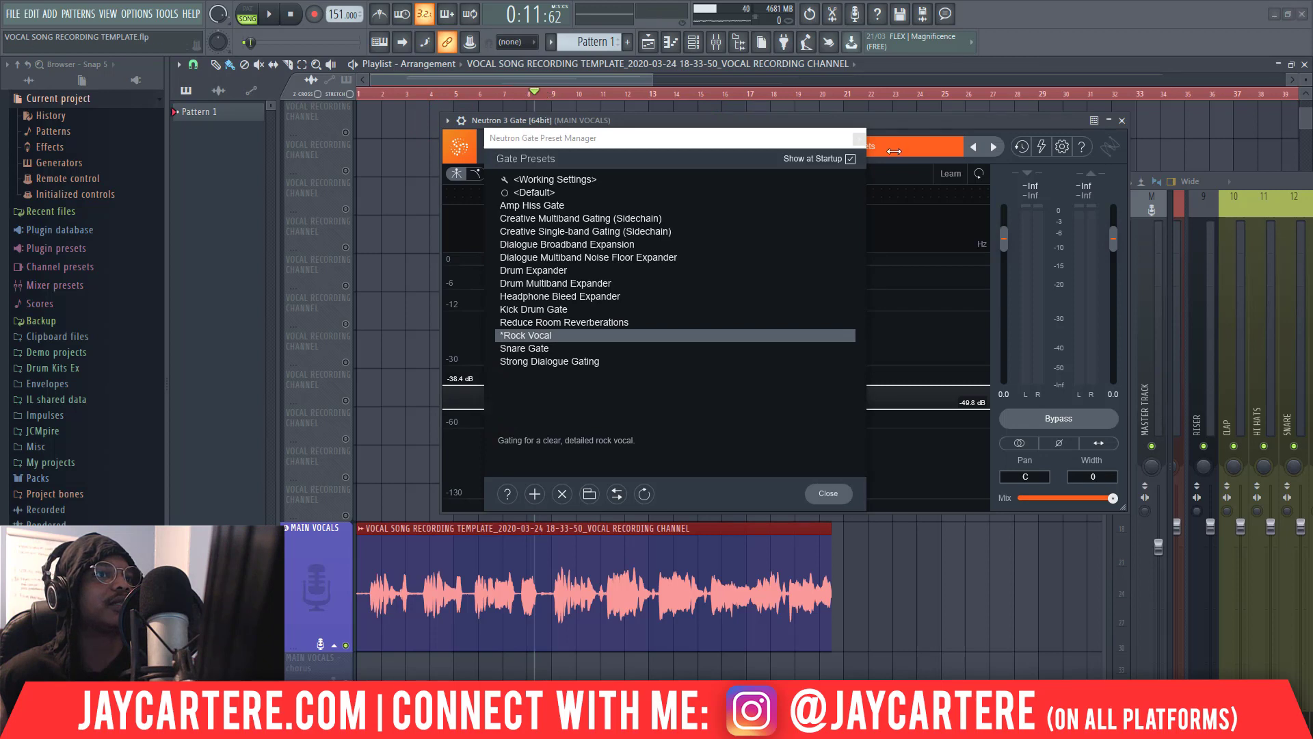
{"action": "left_click", "coordinate": [855, 134]}
Step: Move the mixer clear of the gate window and play the vocal take from the start to watch the gate respond
{"action": "left_click", "coordinate": [540, 91]}
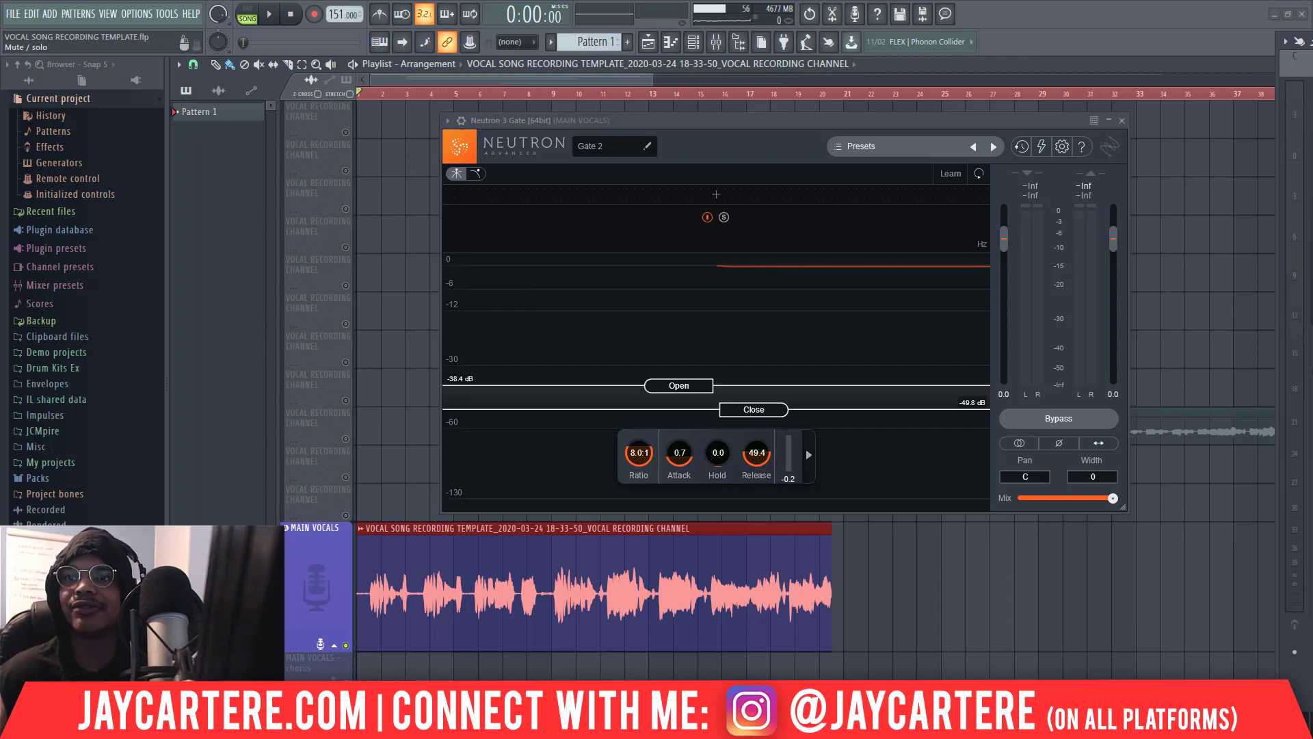
{"action": "left_click", "coordinate": [1294, 584]}
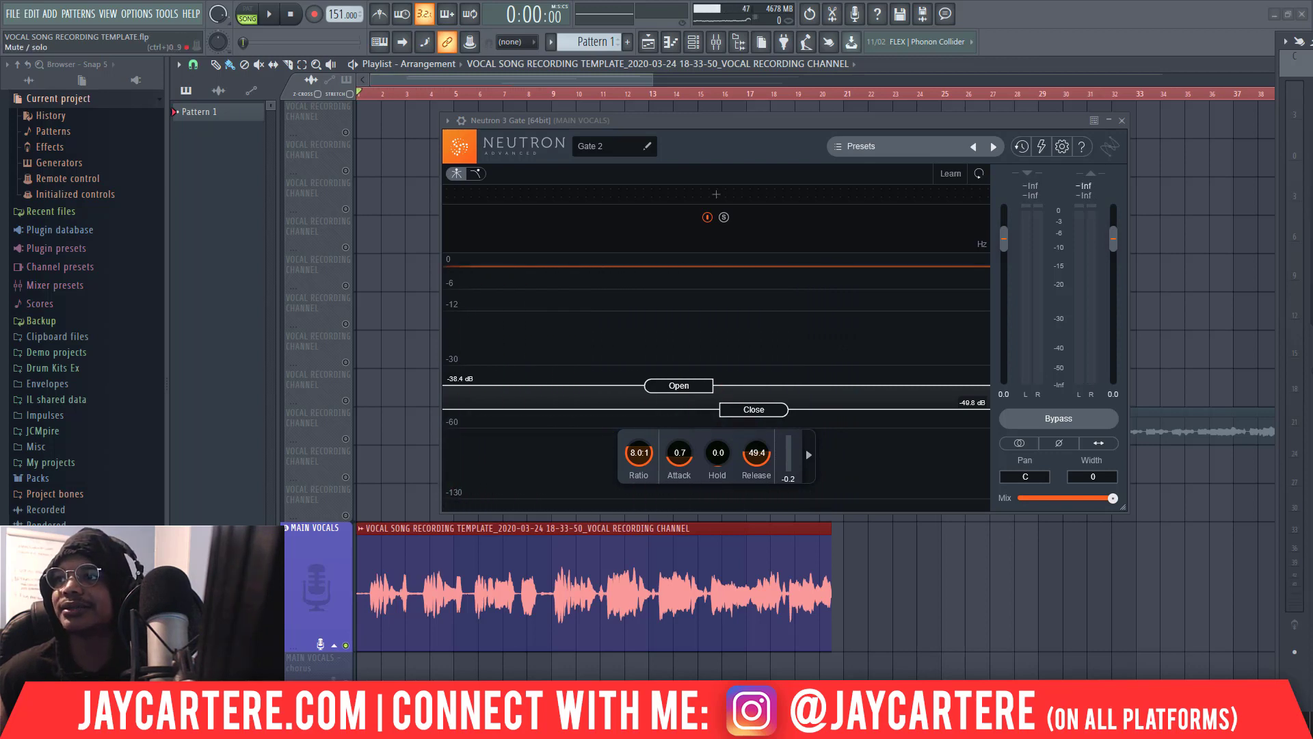
{"action": "key", "text": "F9"}
{"action": "left_click_drag", "start_coordinate": [732, 59], "coordinate": [848, 42]}
{"action": "key", "text": "F9"}
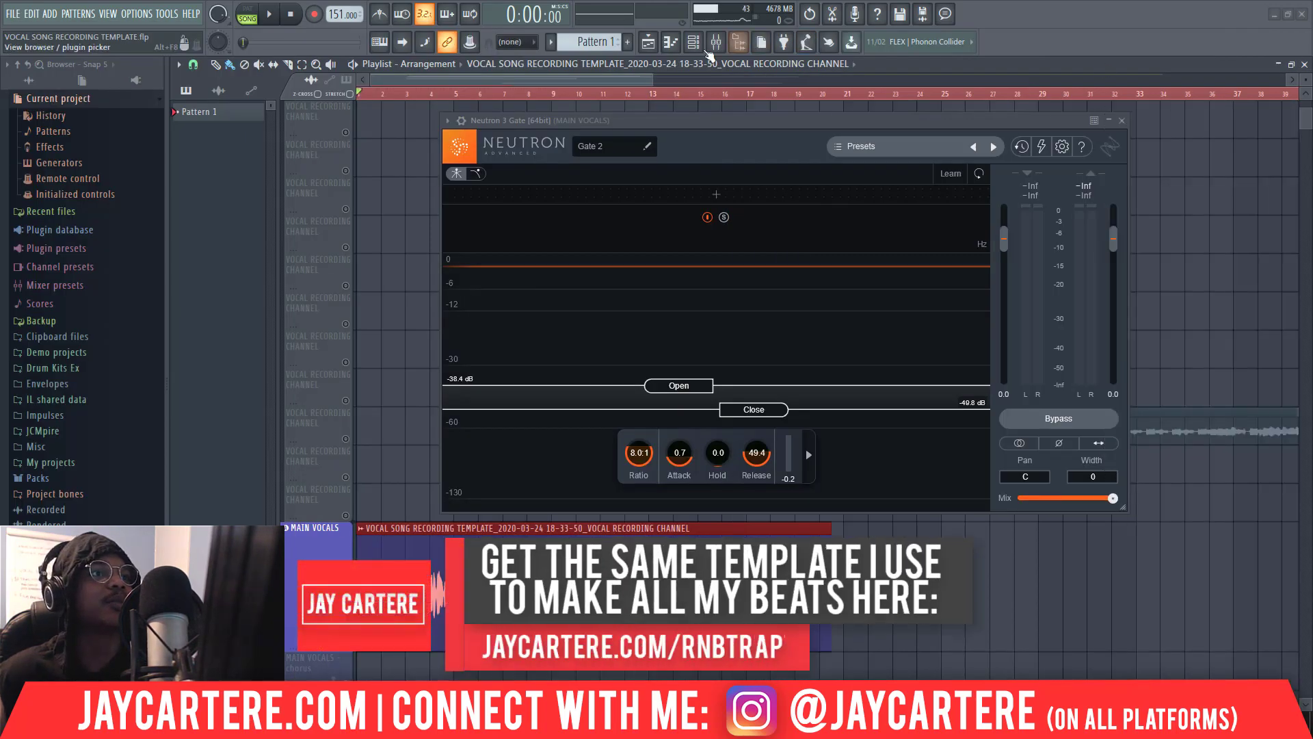
{"action": "left_click", "coordinate": [692, 123]}
{"action": "key", "text": "space"}
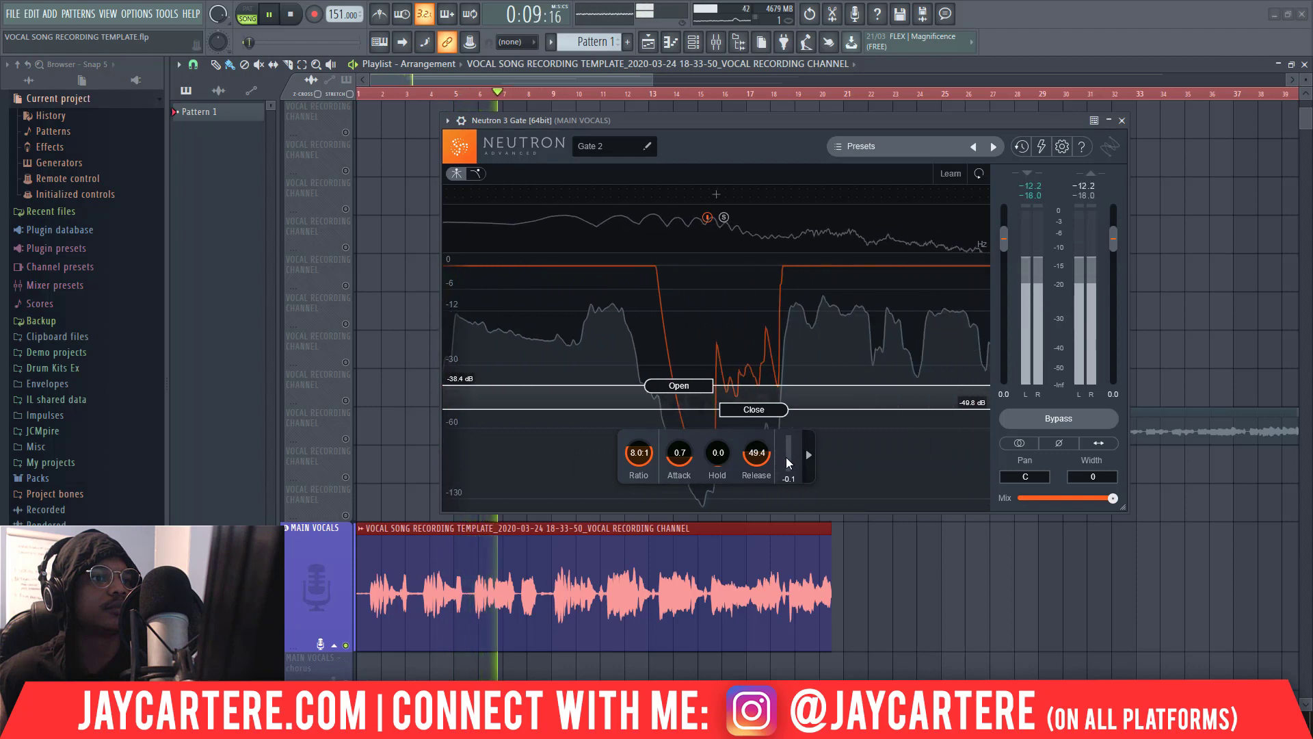
{"action": "key", "text": "space"}
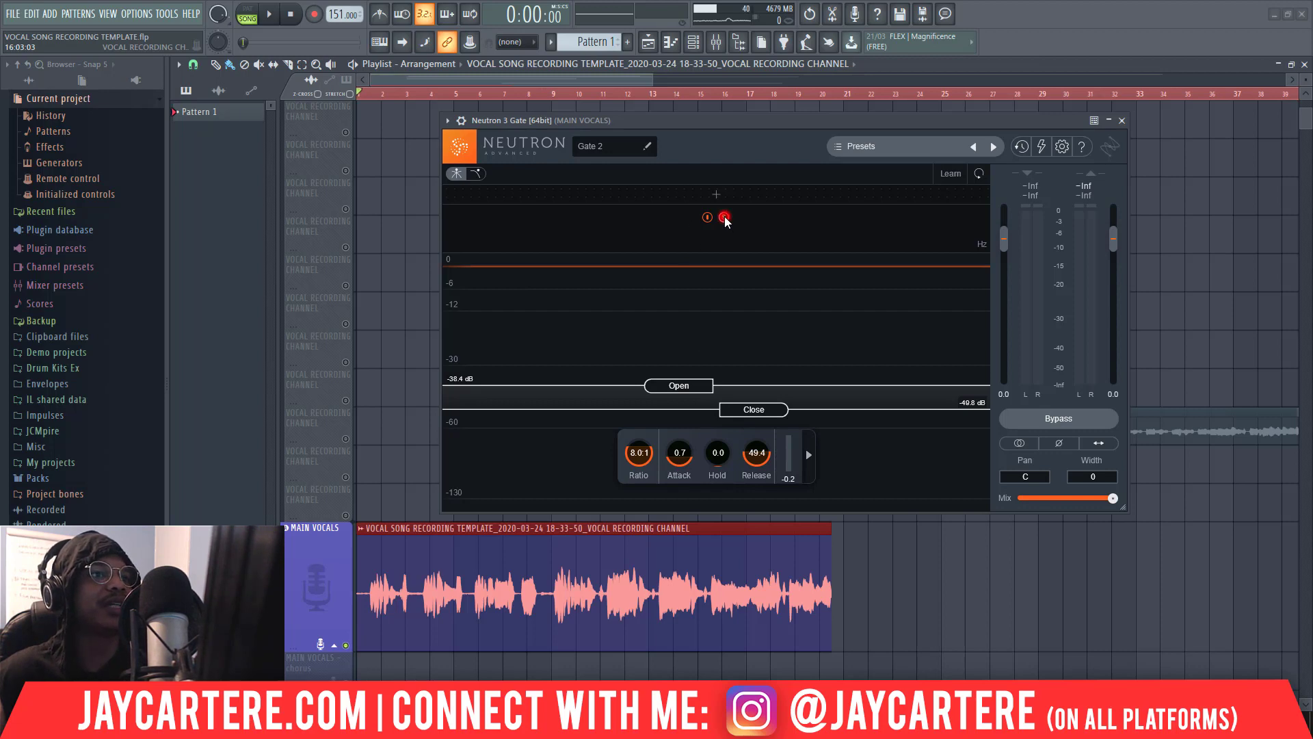
Step: Audition the vocal while turning off the gate band's solo, bypassing the band and switching it back on
{"action": "key", "text": "space"}
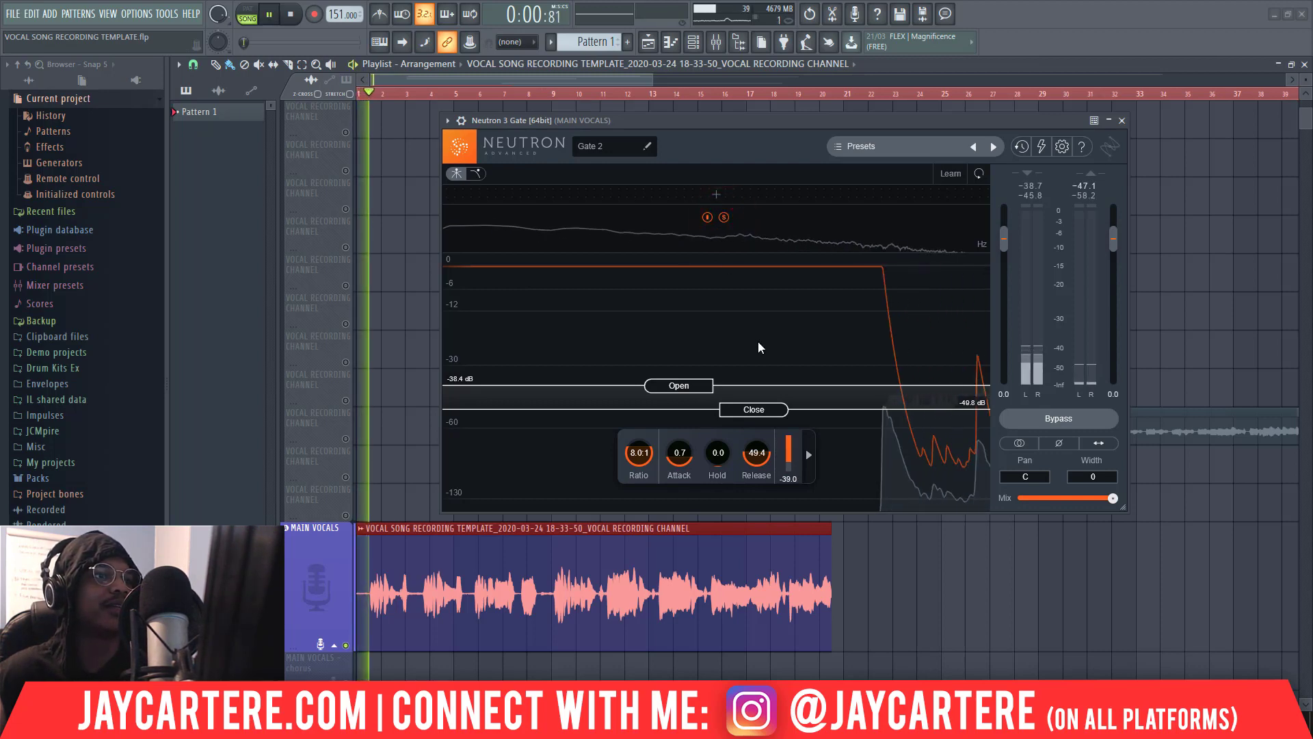
{"action": "left_click", "coordinate": [724, 217]}
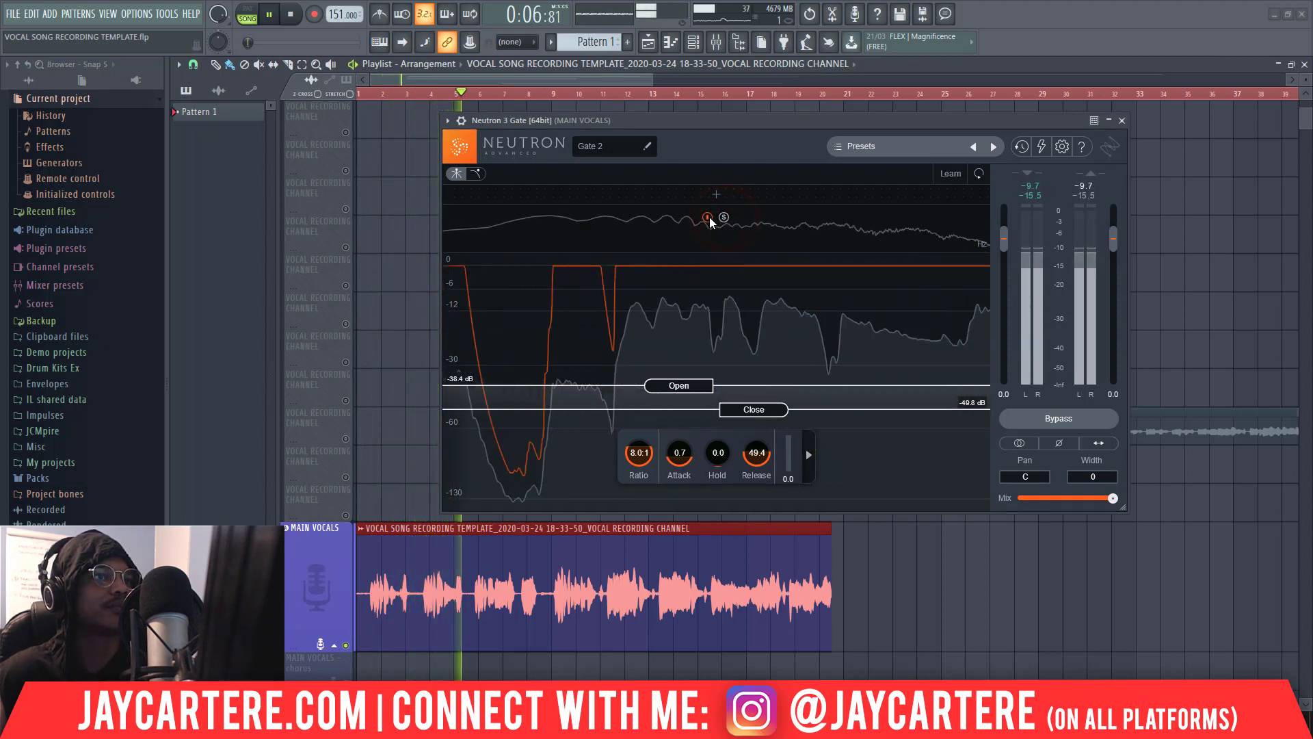
{"action": "left_click", "coordinate": [708, 217]}
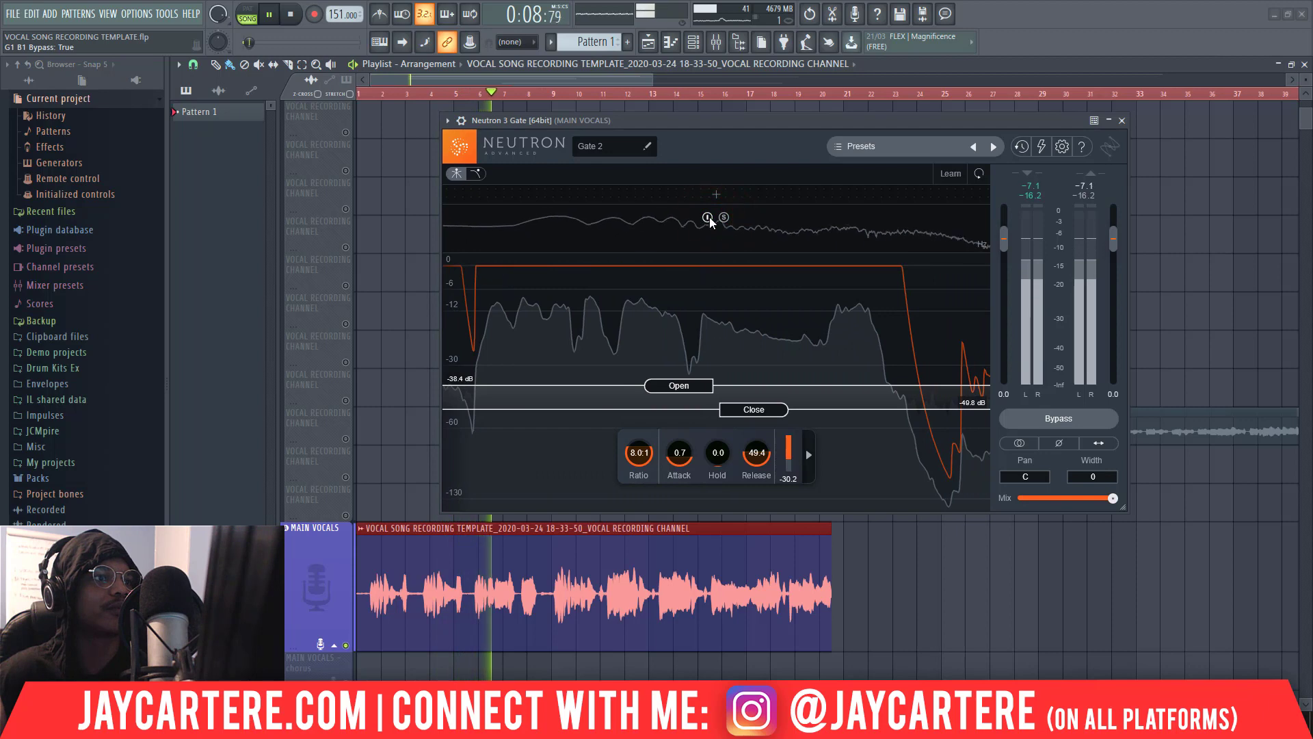
{"action": "key", "text": "space"}
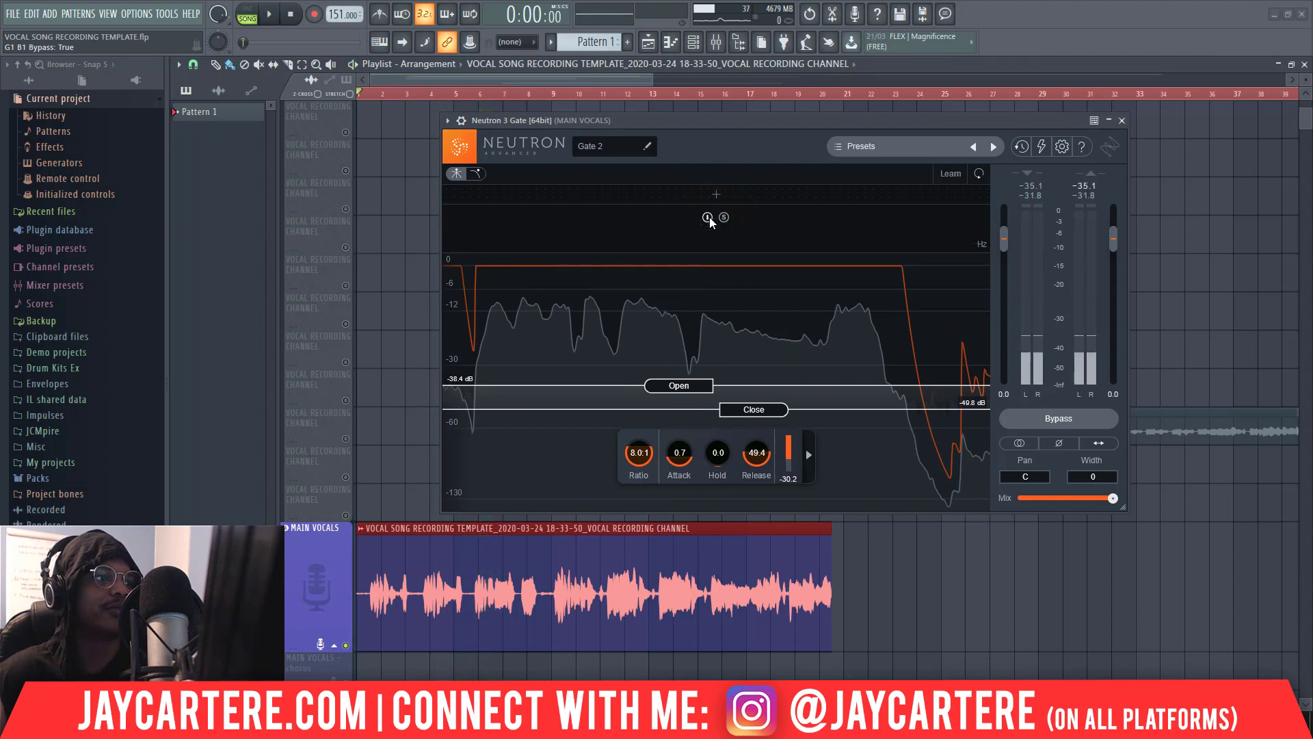
{"action": "key", "text": "space"}
{"action": "left_click", "coordinate": [708, 217]}
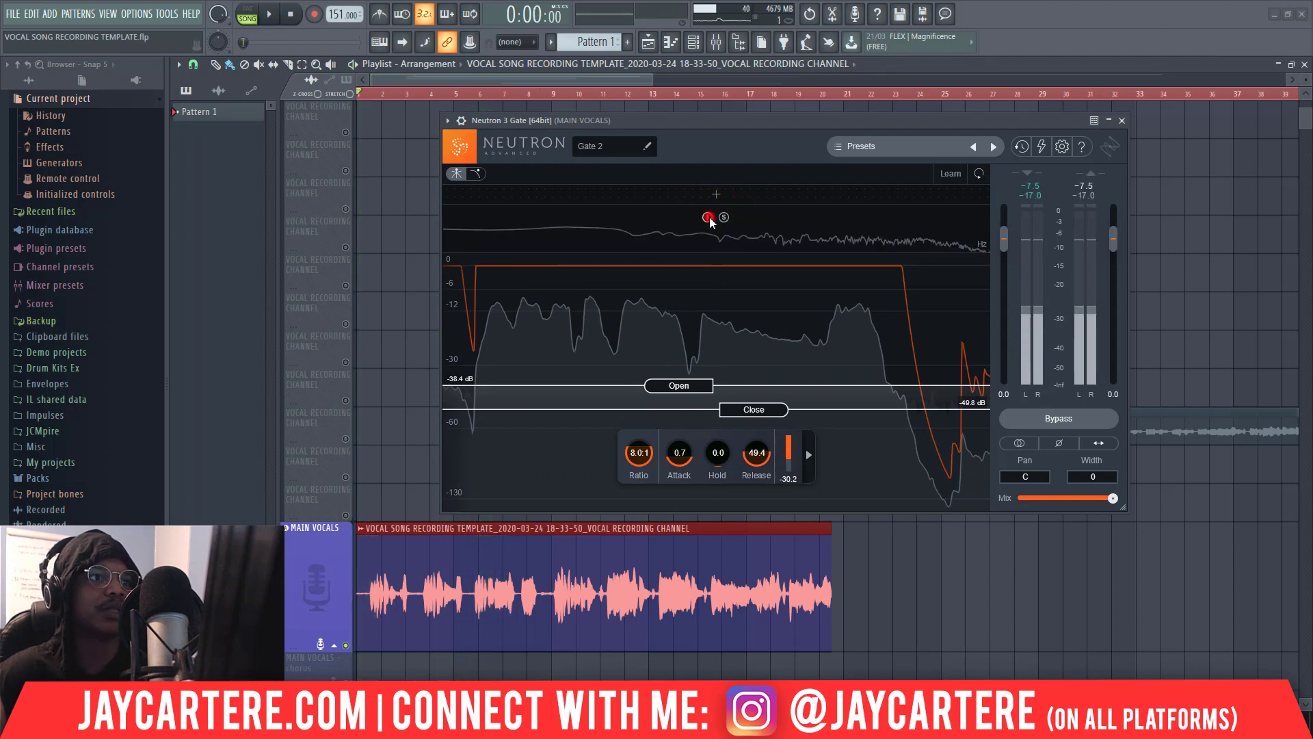
Step: Play the vocal take from the start through the active gate, then stop playback
{"action": "key", "text": "F9"}
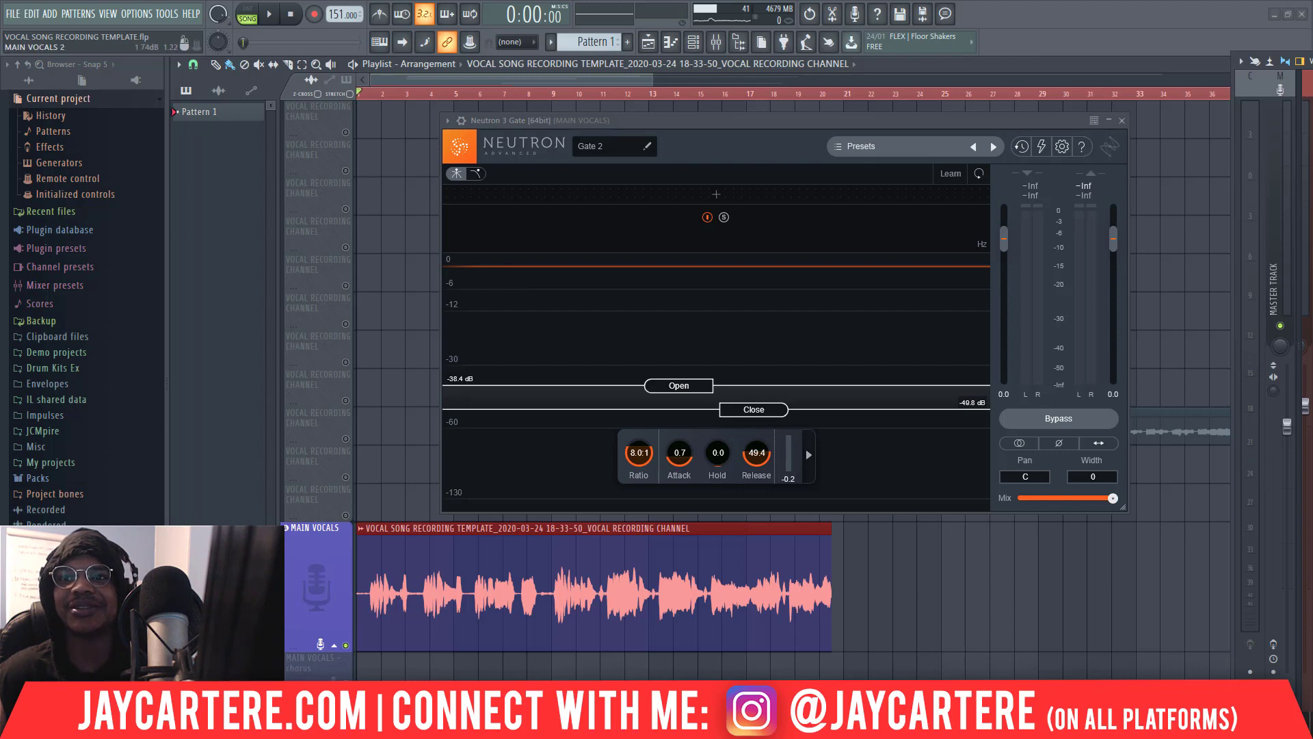
{"action": "key", "text": "F9"}
{"action": "key", "text": "space"}
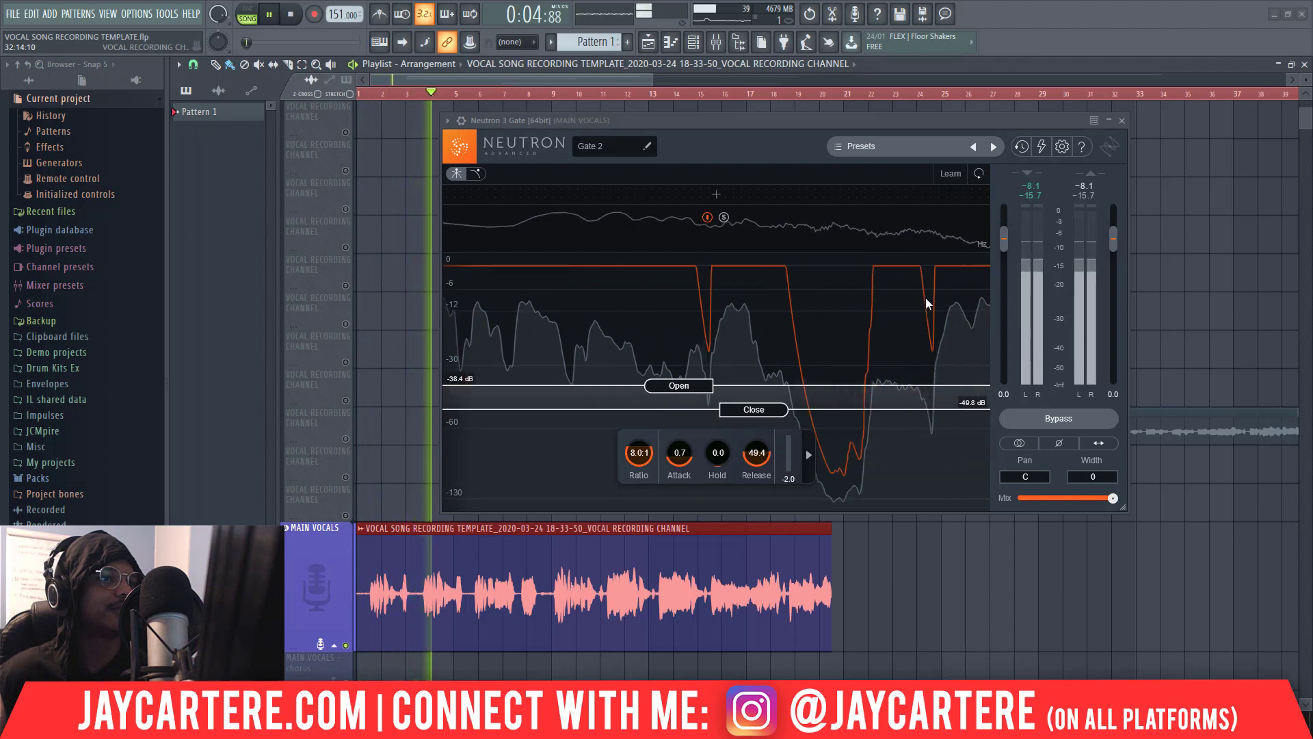
{"action": "key", "text": "space"}
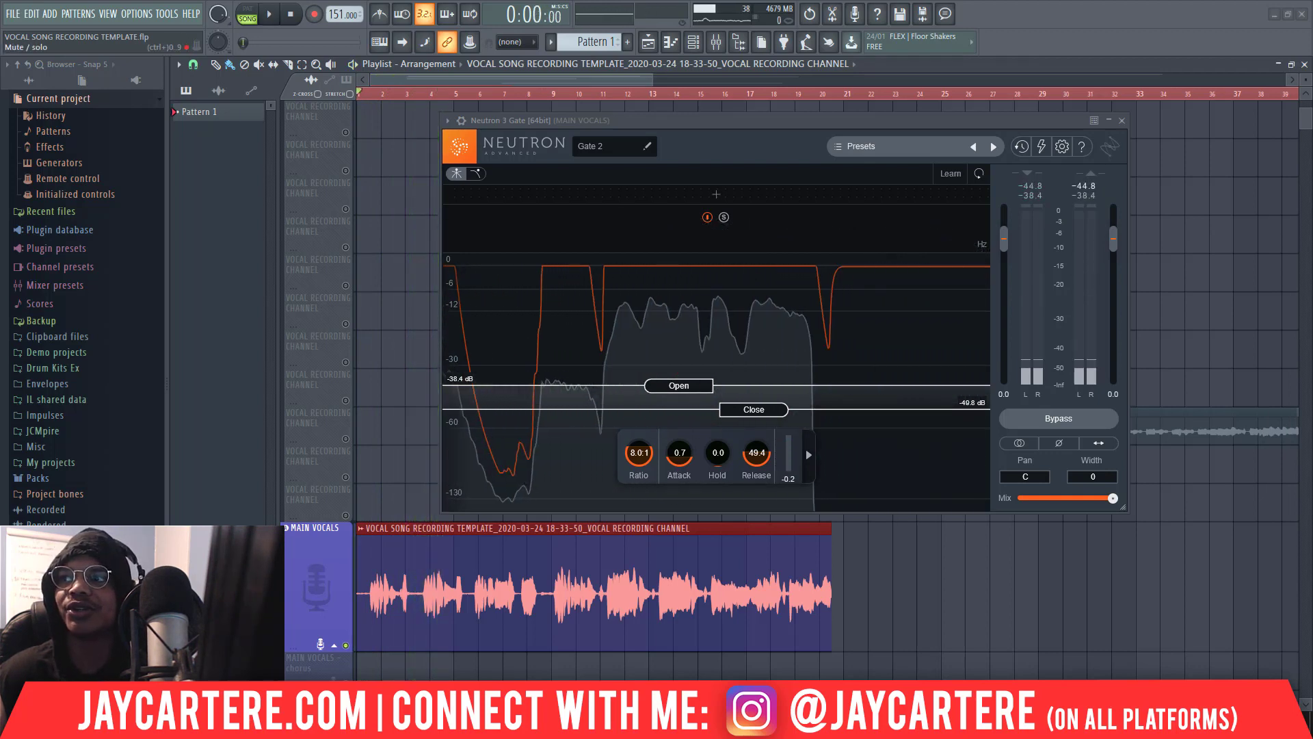
Step: Replay the vocal take from the start several times without gate processing, continuing past bar 8 on the last pass
{"action": "key", "text": "space"}
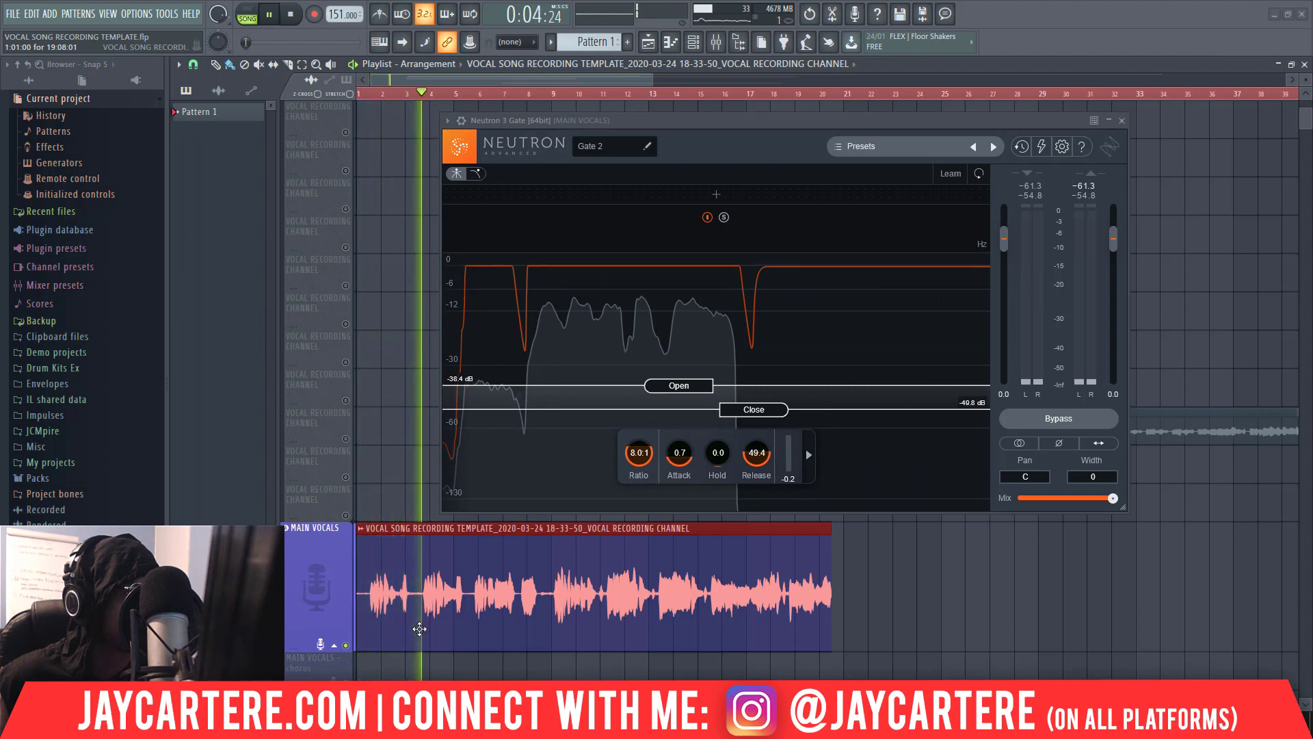
{"action": "key", "text": "space"}
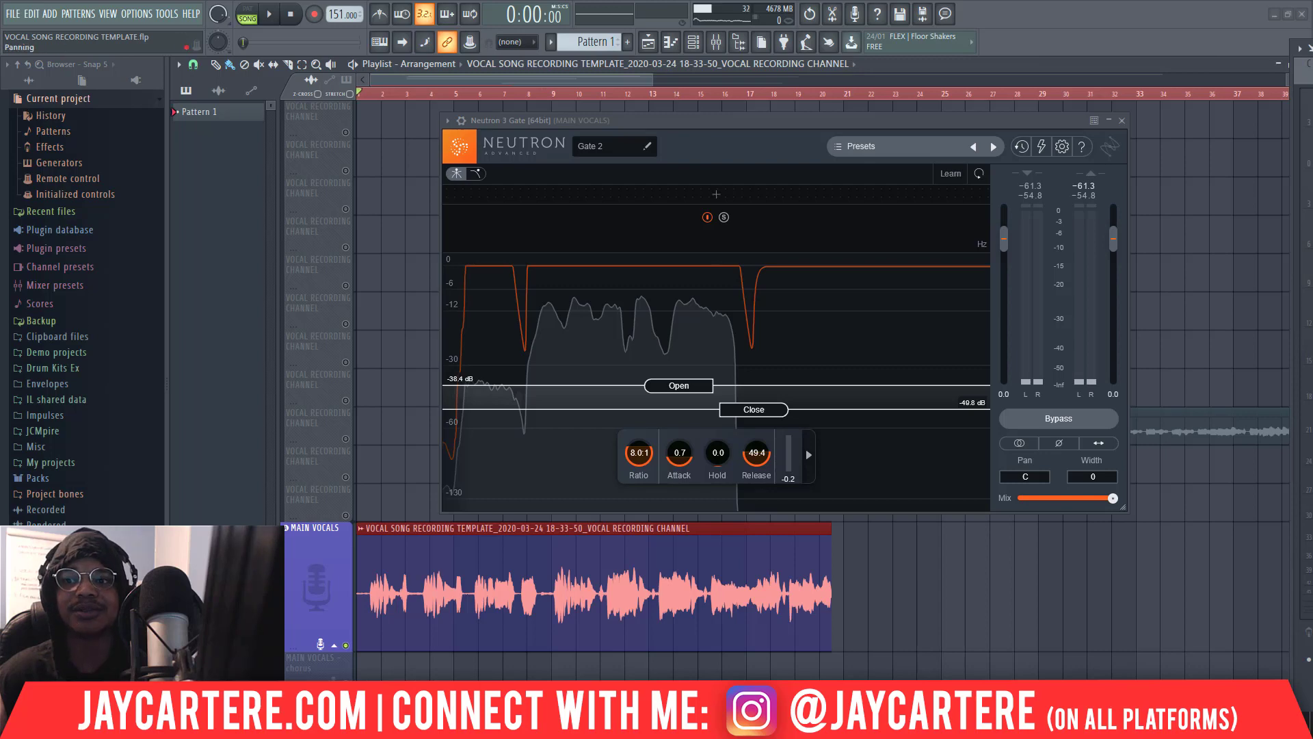
{"action": "key", "text": "space"}
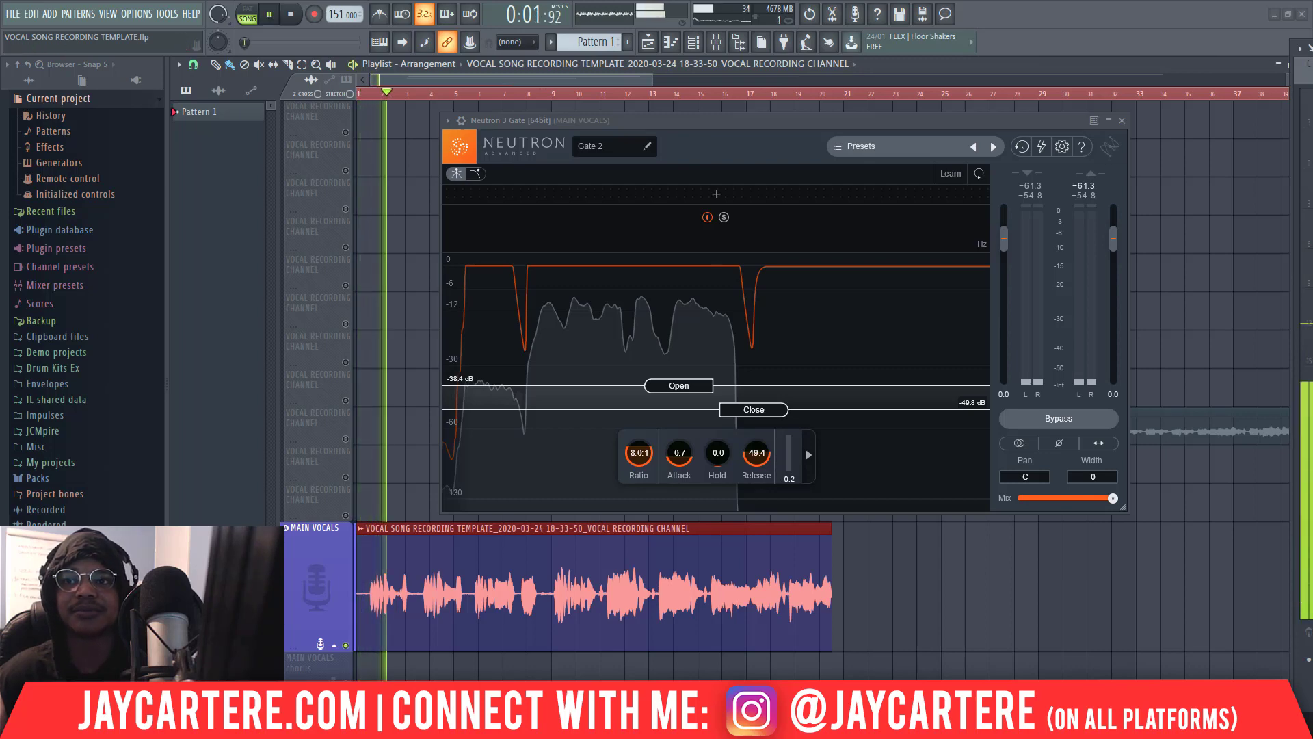
{"action": "key", "text": "space"}
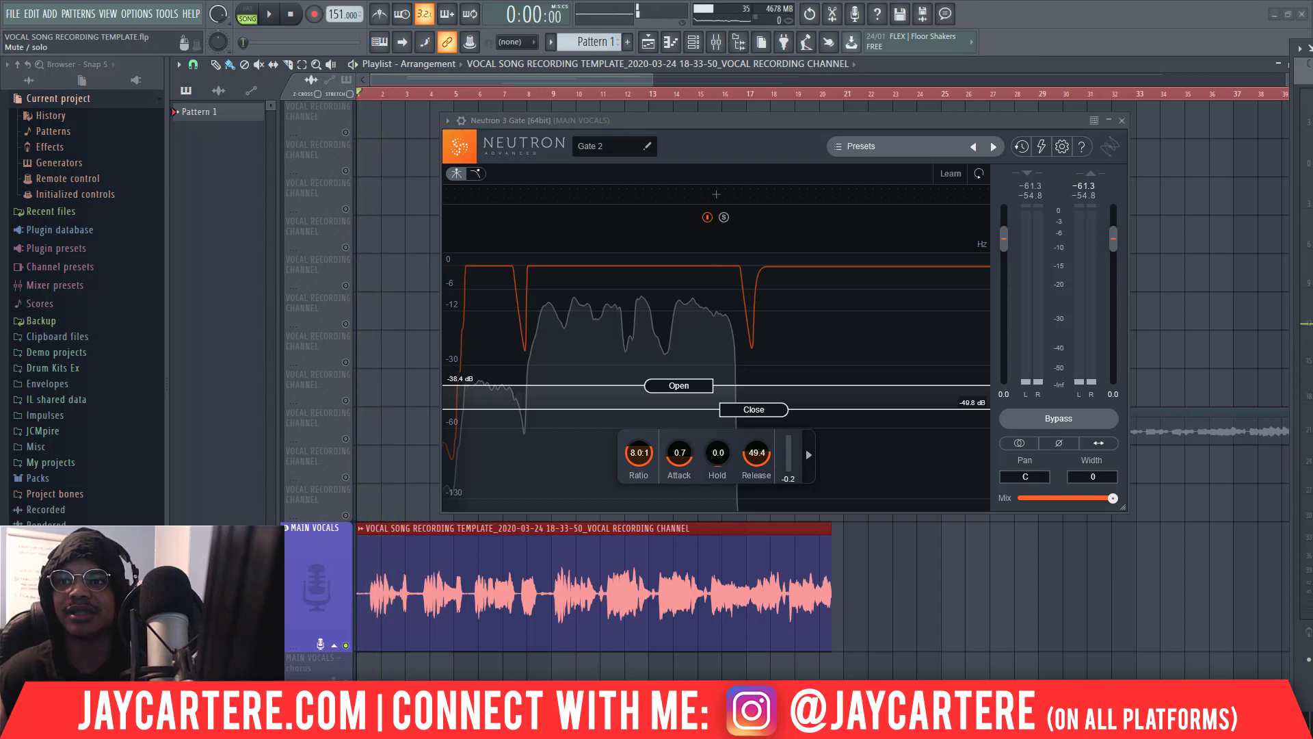
{"action": "key", "text": "space"}
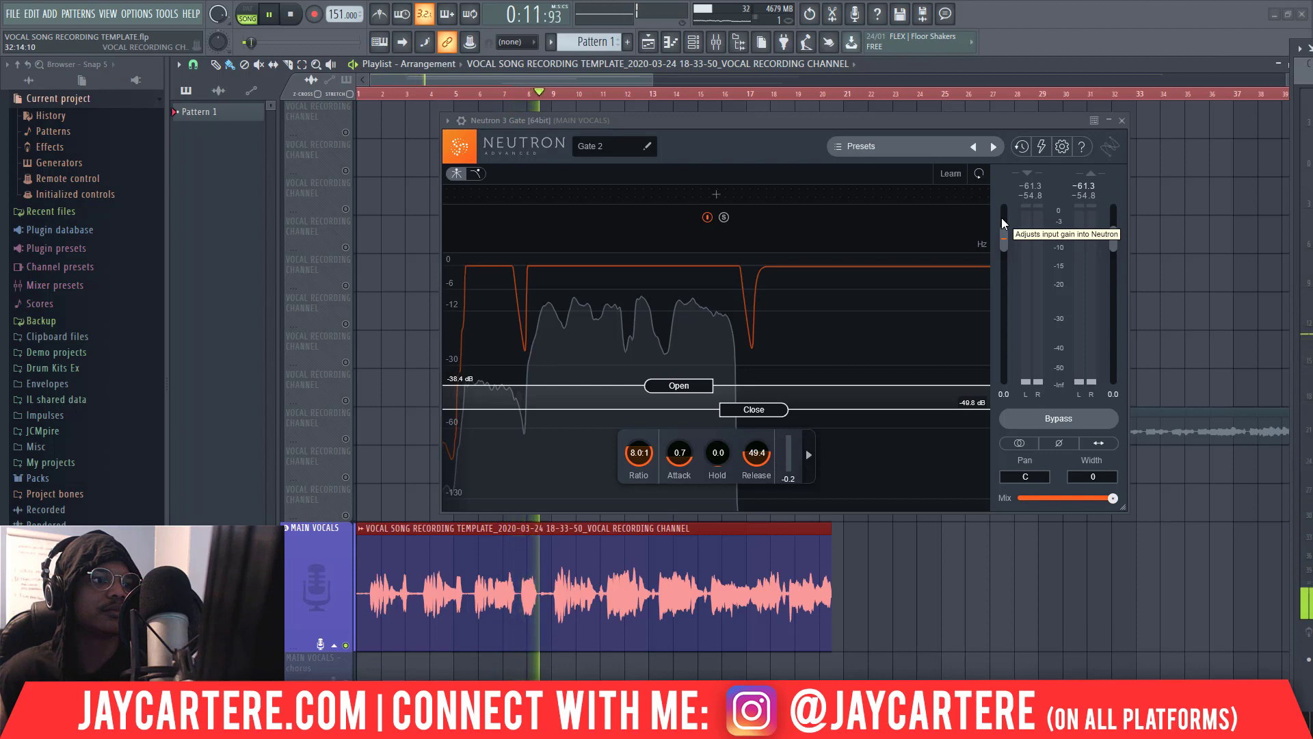
{"action": "key", "text": "space"}
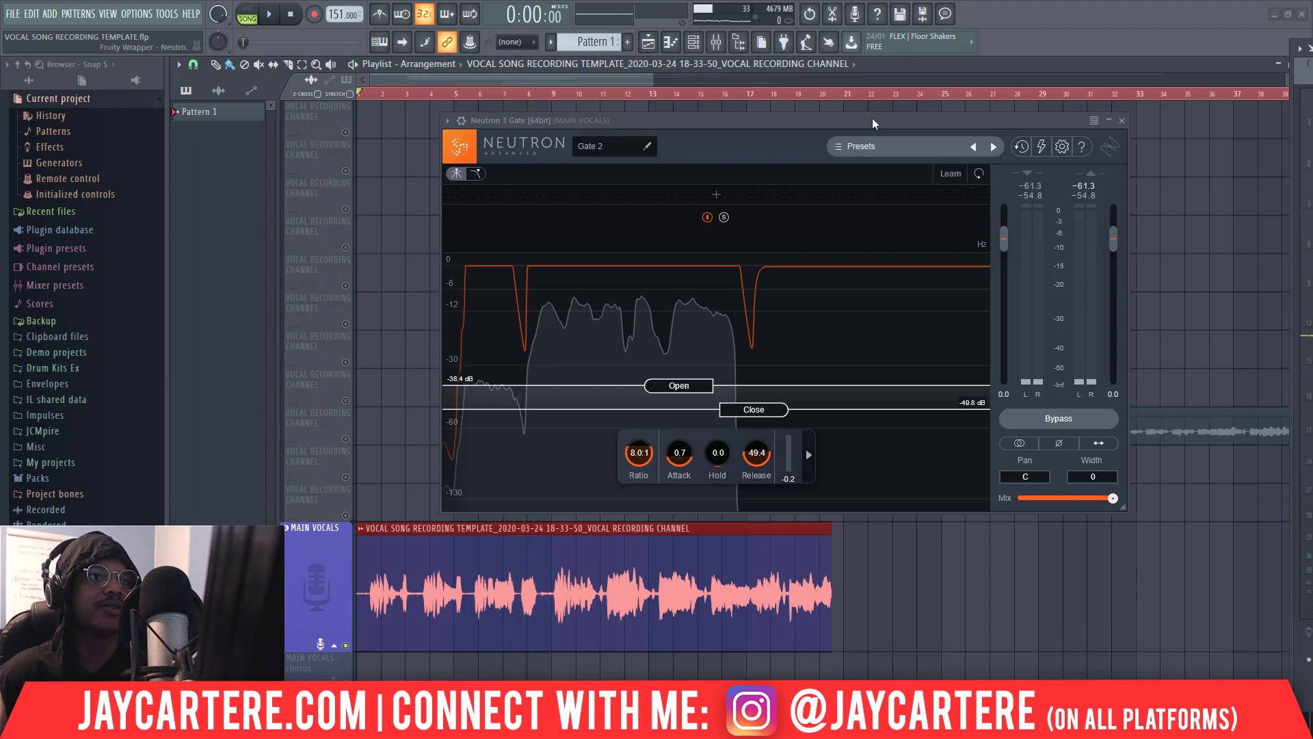
Step: Play the take through the gate again and examine how its Open and Close thresholds act in the vocal's pauses
{"action": "left_click_drag", "start_coordinate": [872, 118], "coordinate": [818, 120]}
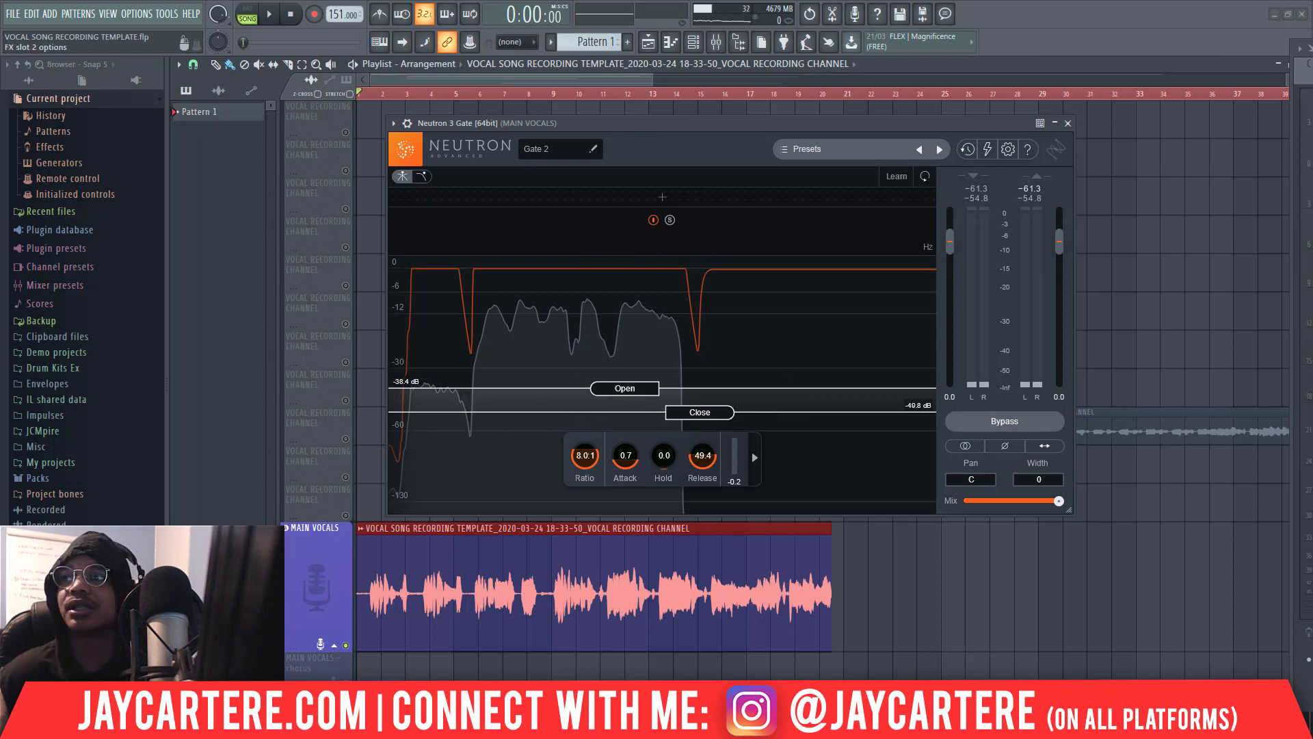
{"action": "key", "text": "space"}
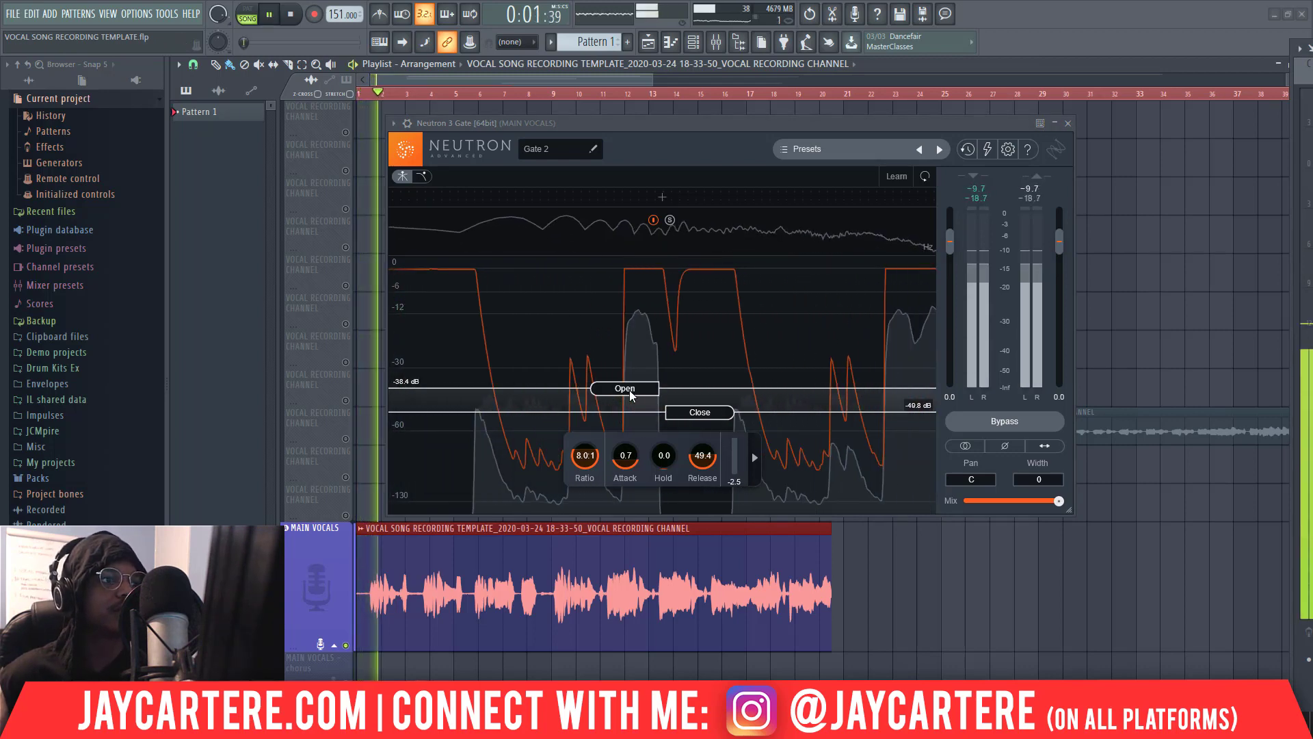
{"action": "key", "text": "space"}
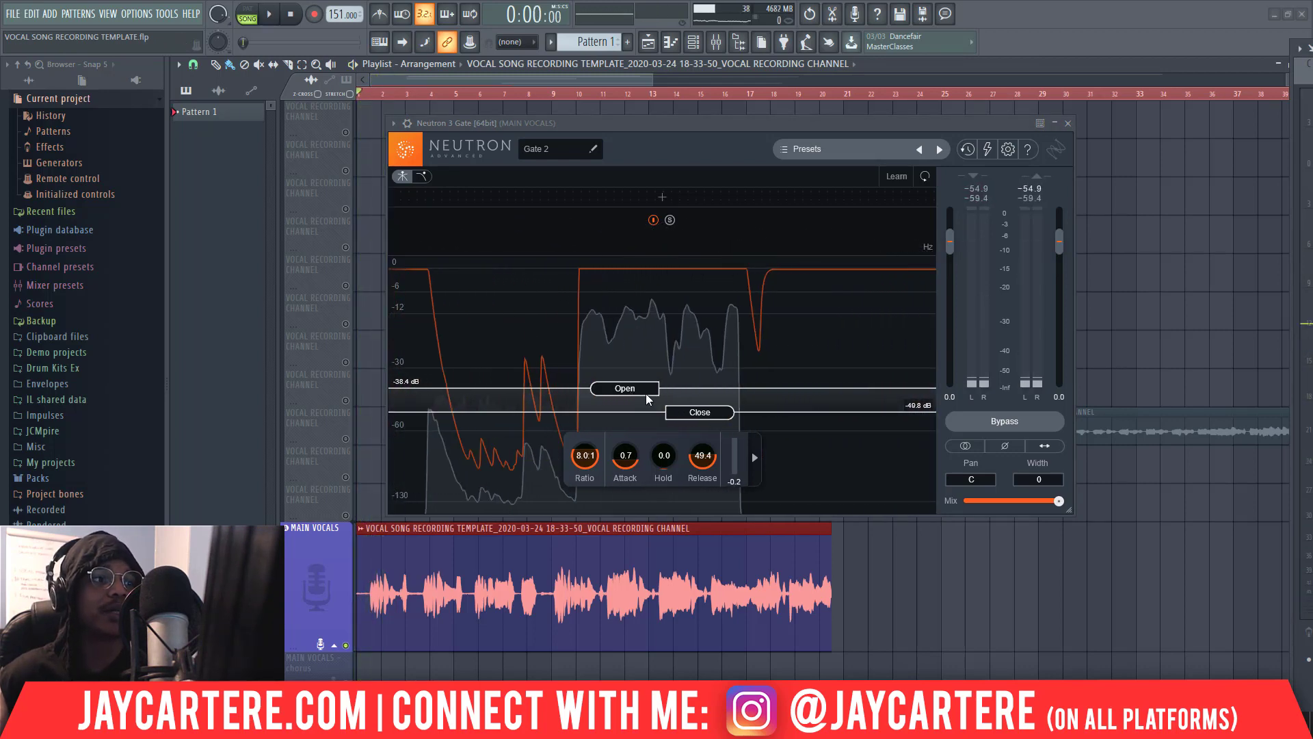
{"action": "key", "text": "space"}
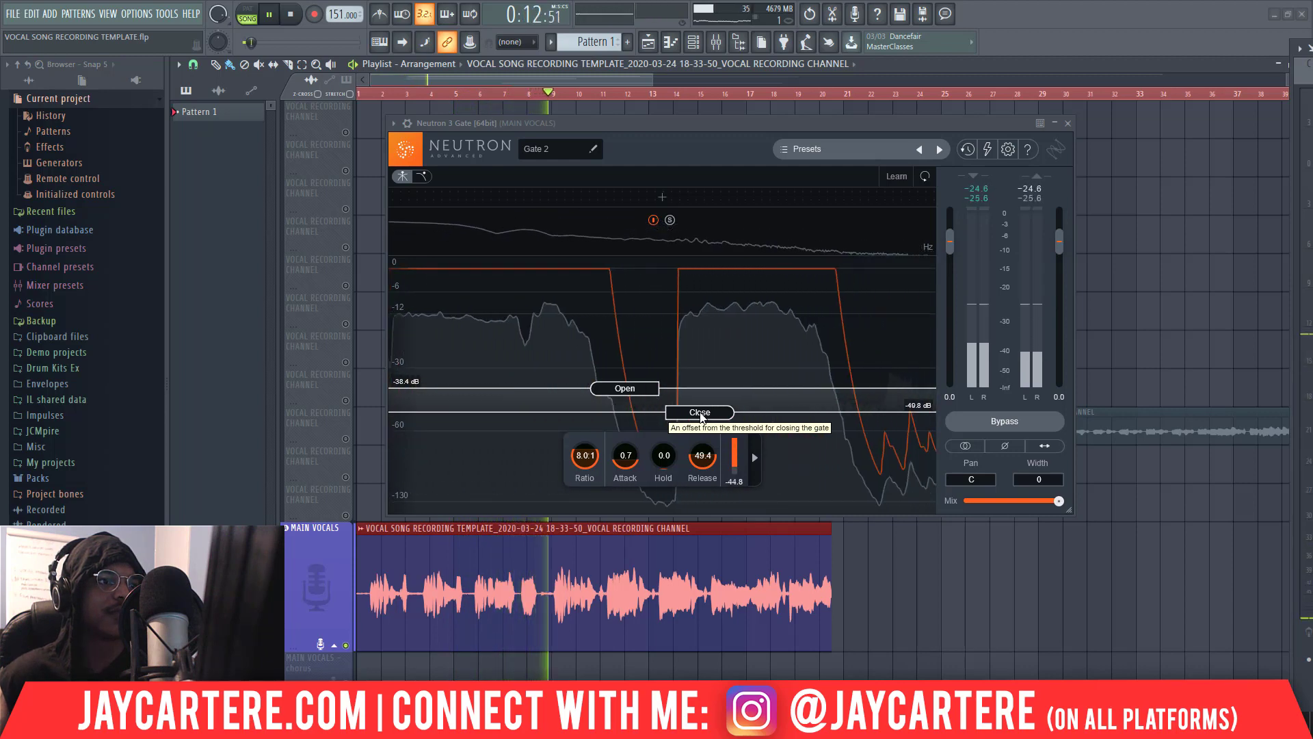
{"action": "key", "text": "space"}
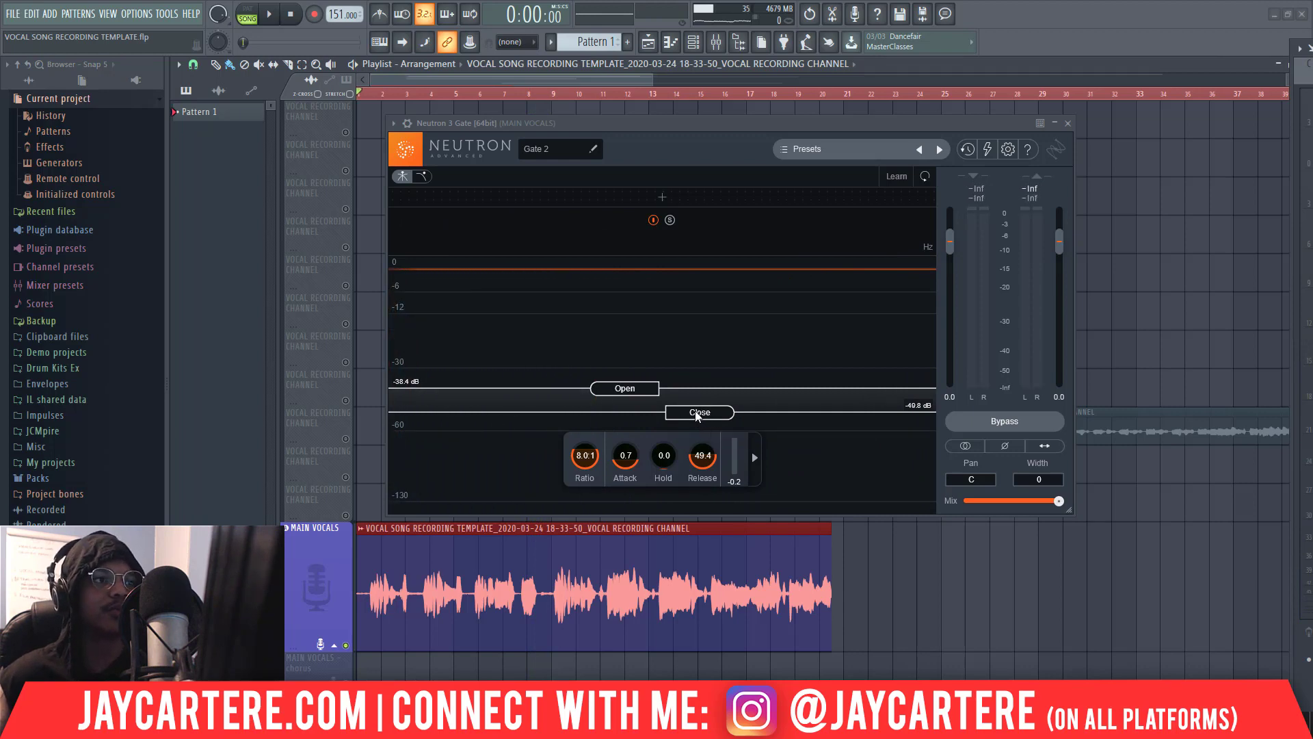
Step: Review the MAIN VOCALS insert and its effect chain in the mixer, then return to the gate over the playlist
{"action": "mouse_move", "coordinate": [721, 123]}
{"action": "left_mouse_down"}
{"action": "mouse_move", "coordinate": [711, 159]}
{"action": "mouse_move", "coordinate": [742, 125]}
{"action": "mouse_move", "coordinate": [702, 141]}
{"action": "left_mouse_up"}
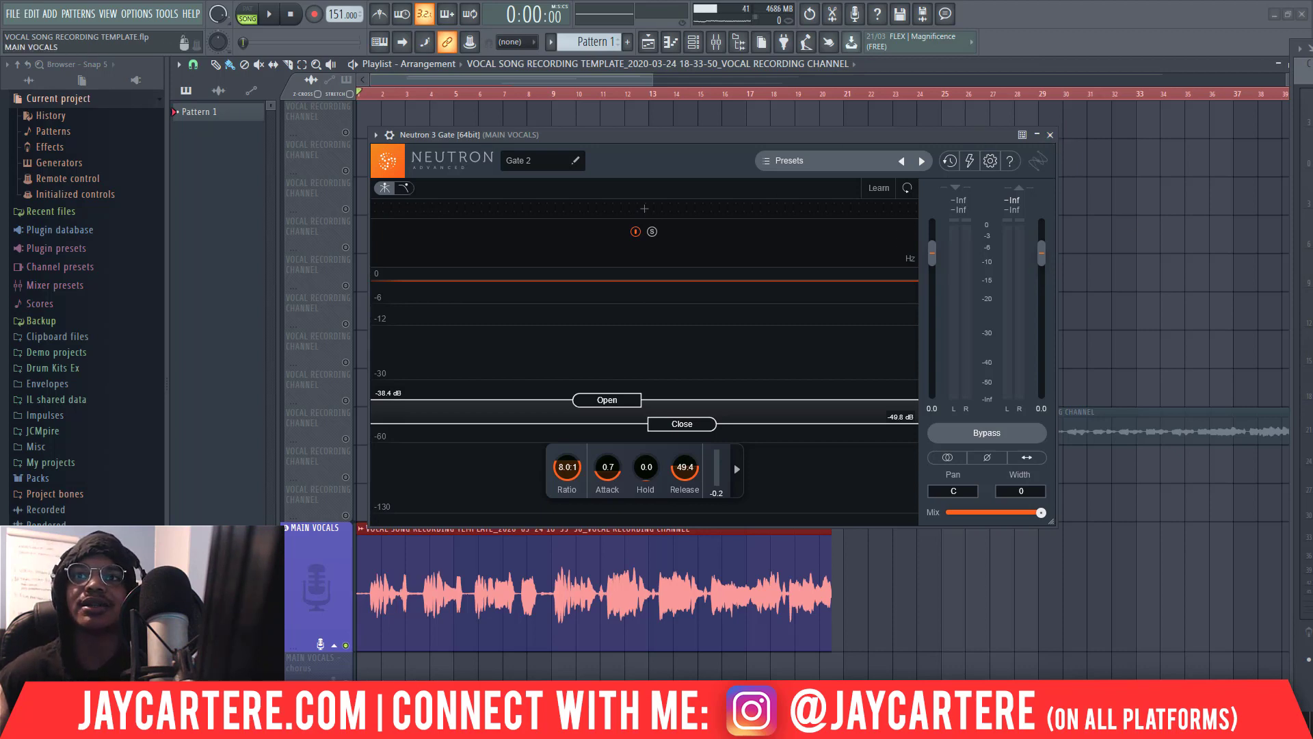
{"action": "key", "text": "F9"}
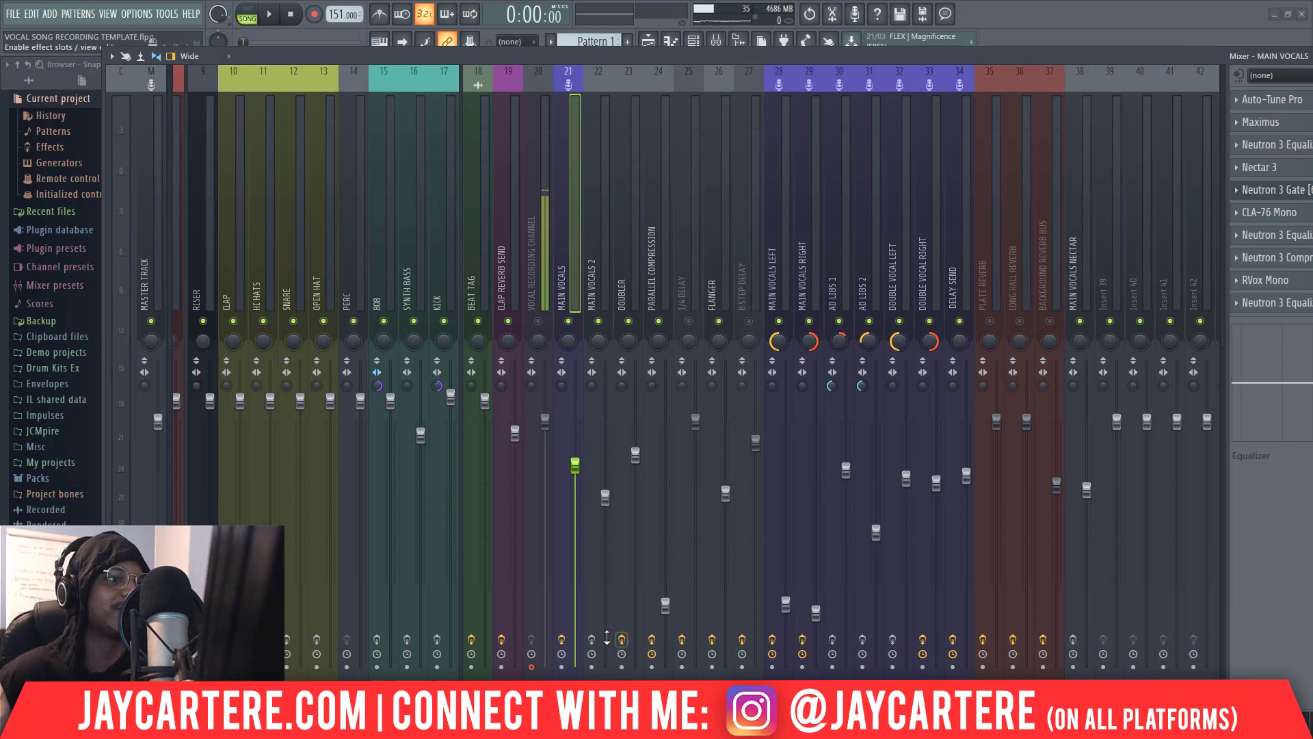
{"action": "key", "text": "F5"}
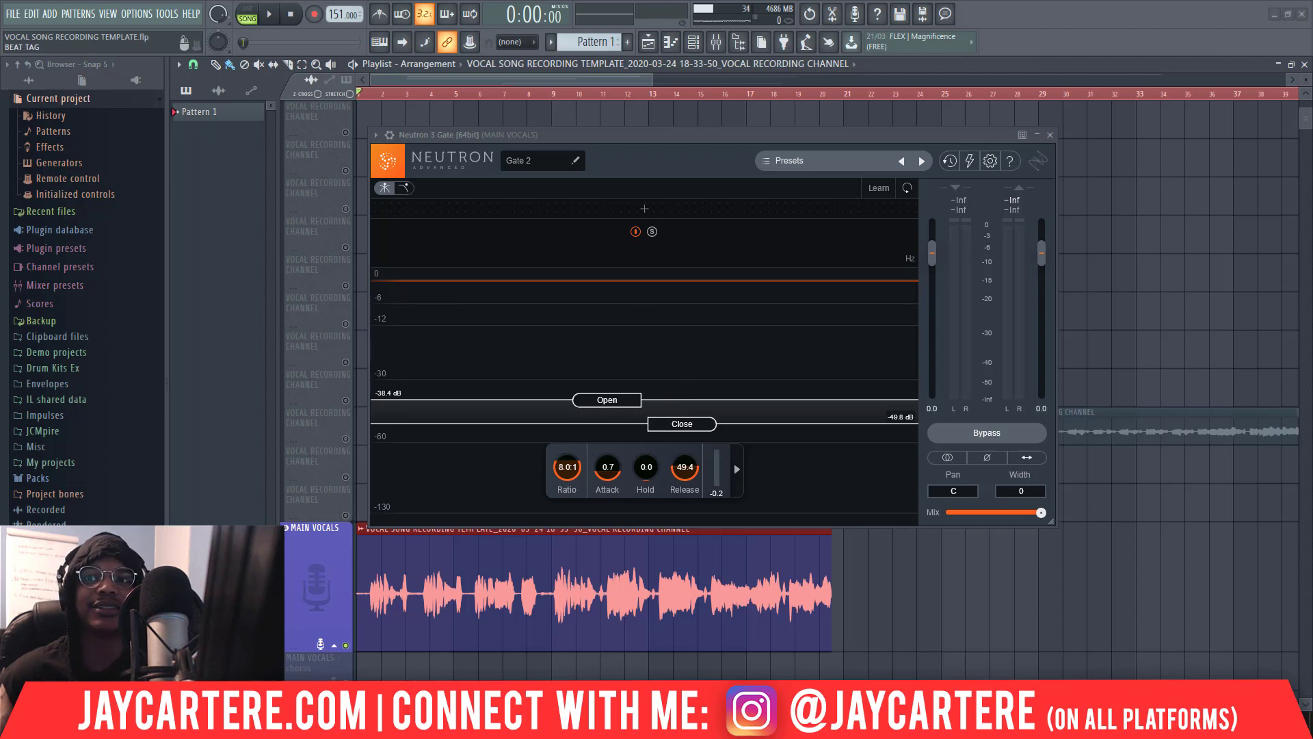
{"action": "key", "text": "F9"}
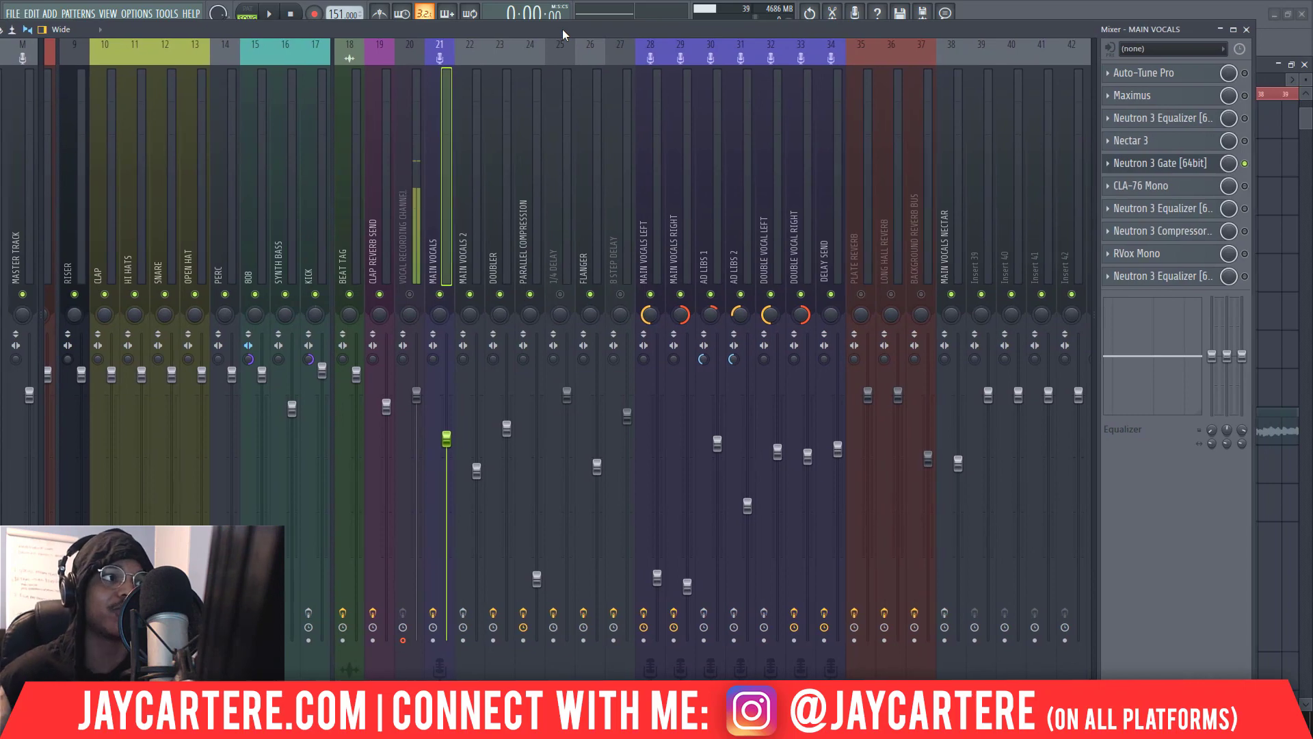
{"action": "left_click_drag", "start_coordinate": [562, 28], "coordinate": [733, 50]}
{"action": "key", "text": "F9"}
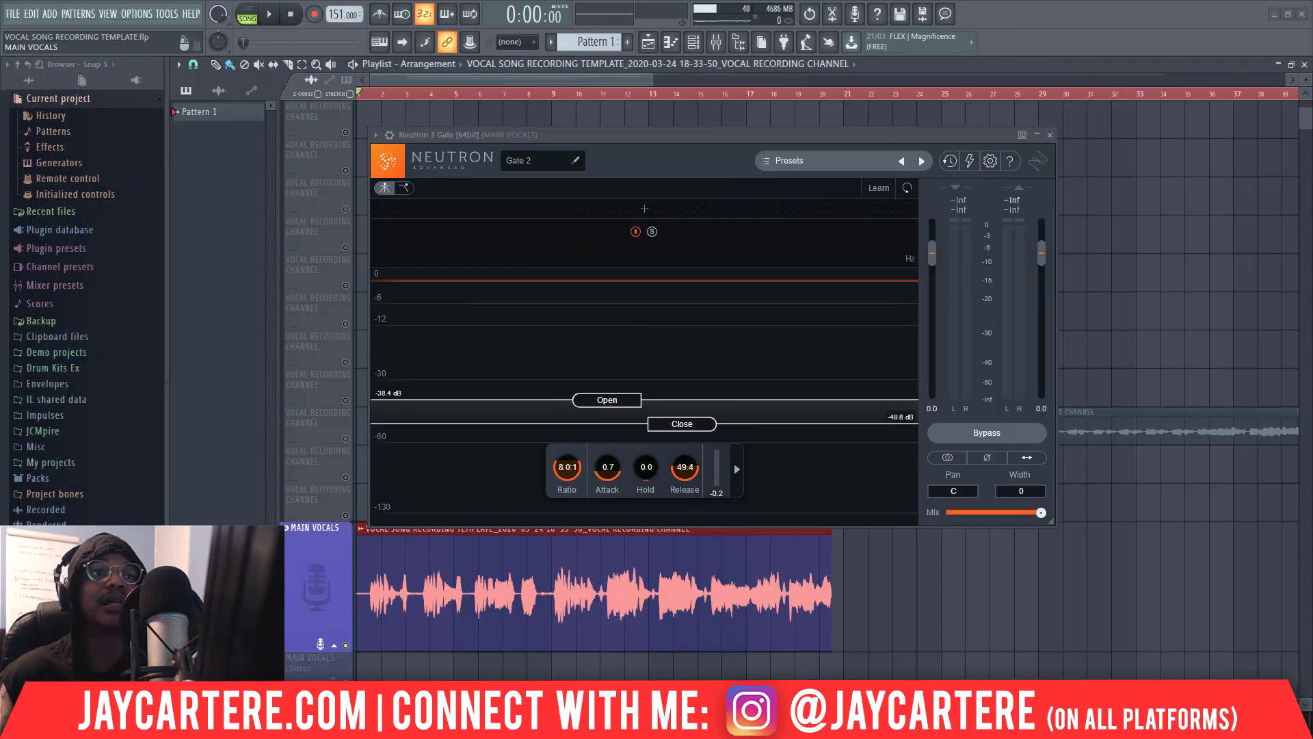